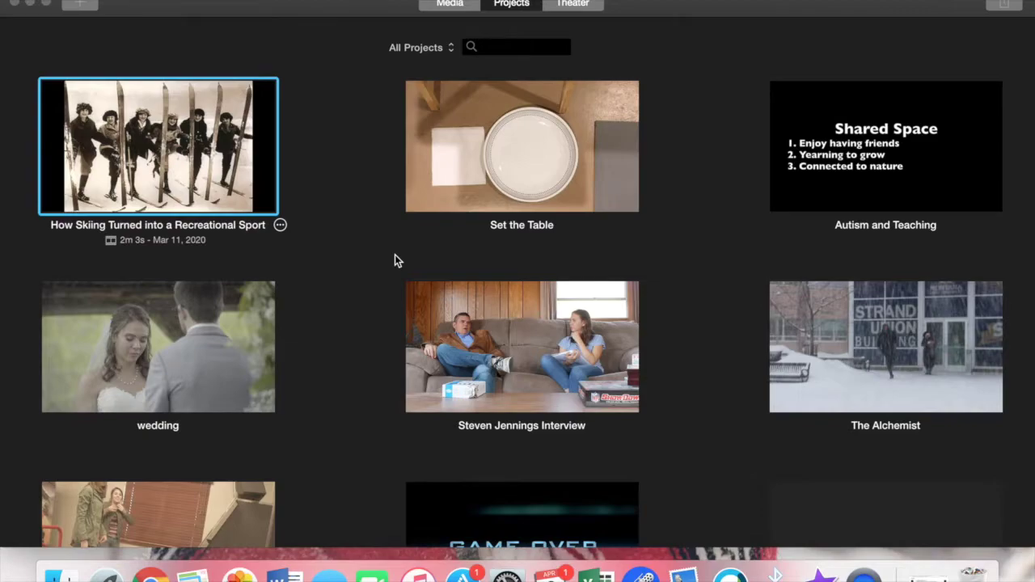
Create a new No Theme movie project named 'How To IMovie'.
click(86, 4)
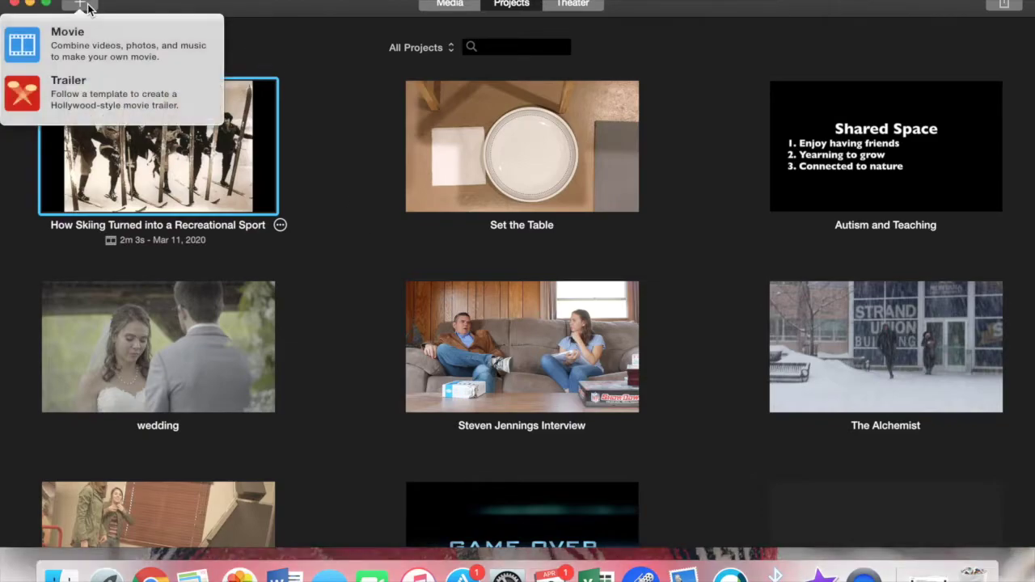
click(113, 46)
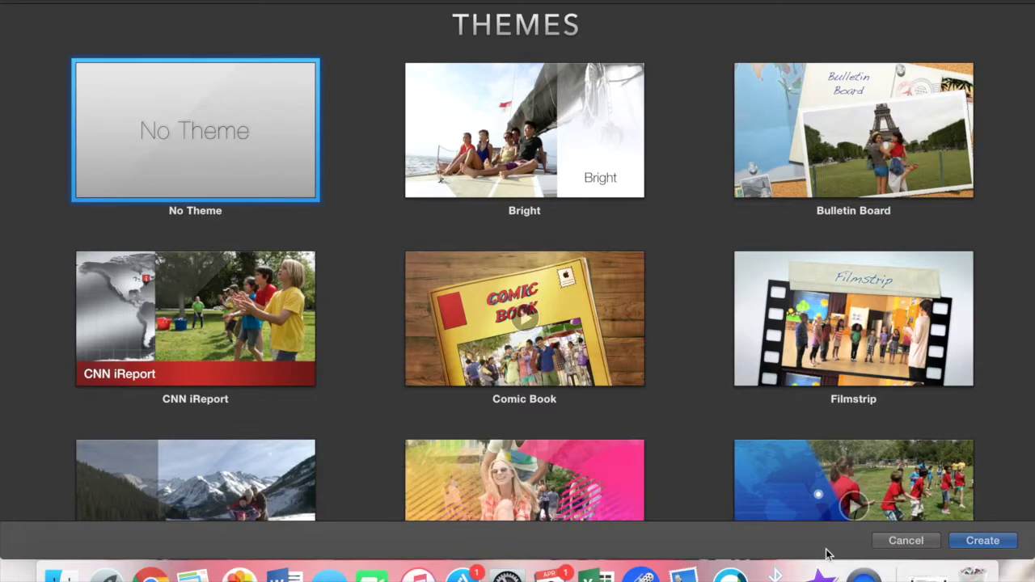
click(983, 540)
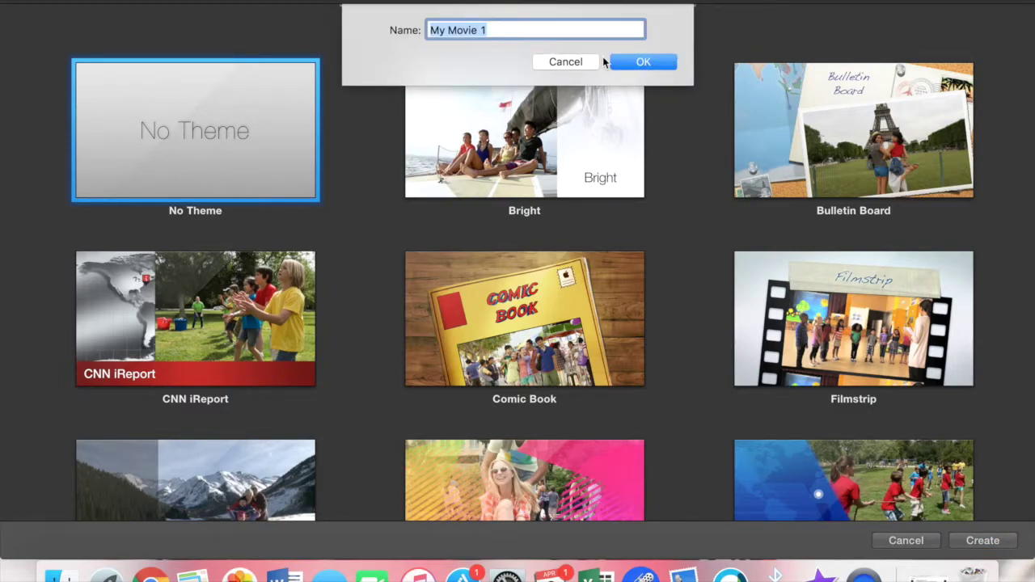
text(How To )
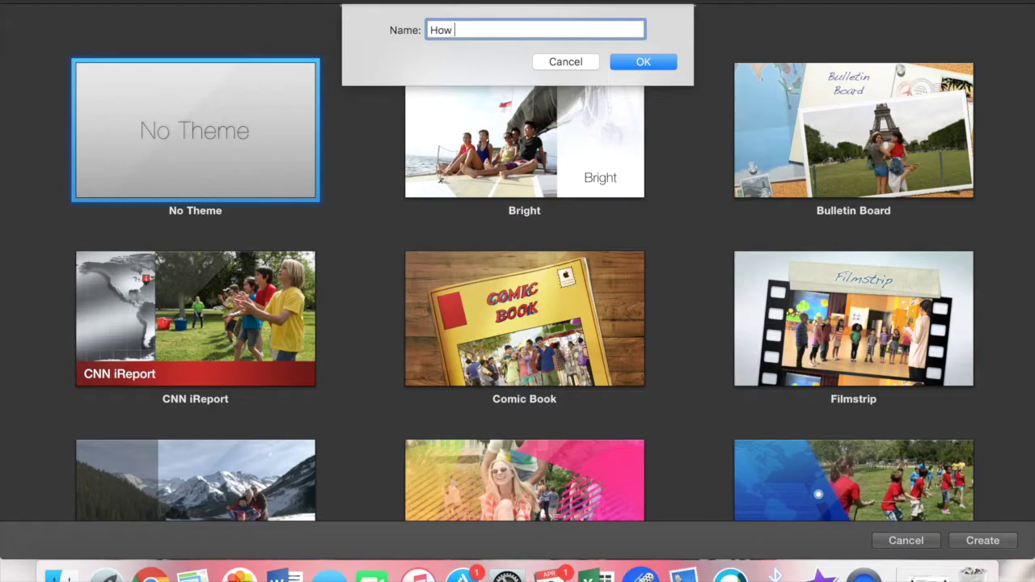
text(Im)
key(BackSpace)
text(Movie)
click(670, 65)
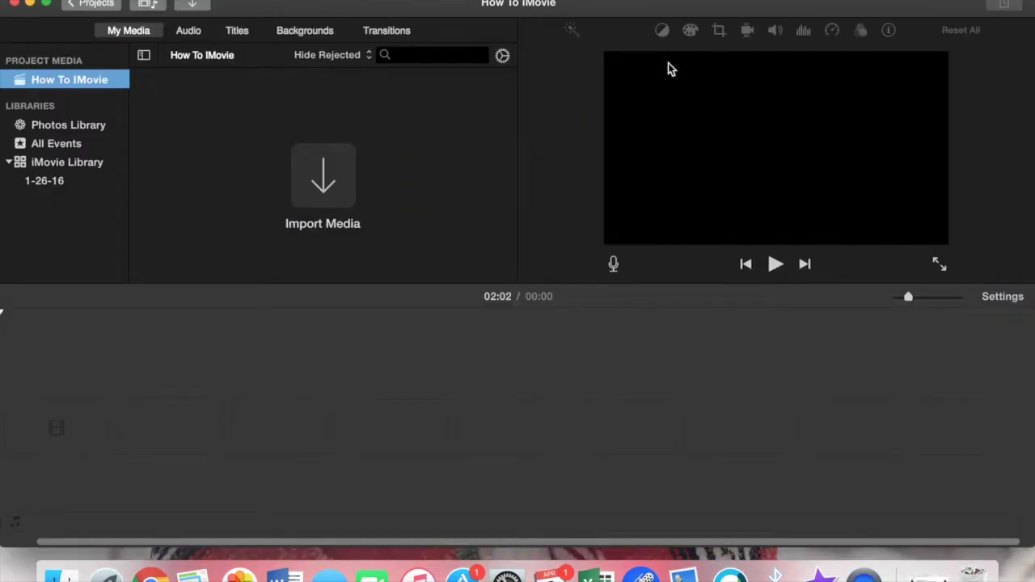
Bring up the Import window from the empty My Media browser.
click(298, 316)
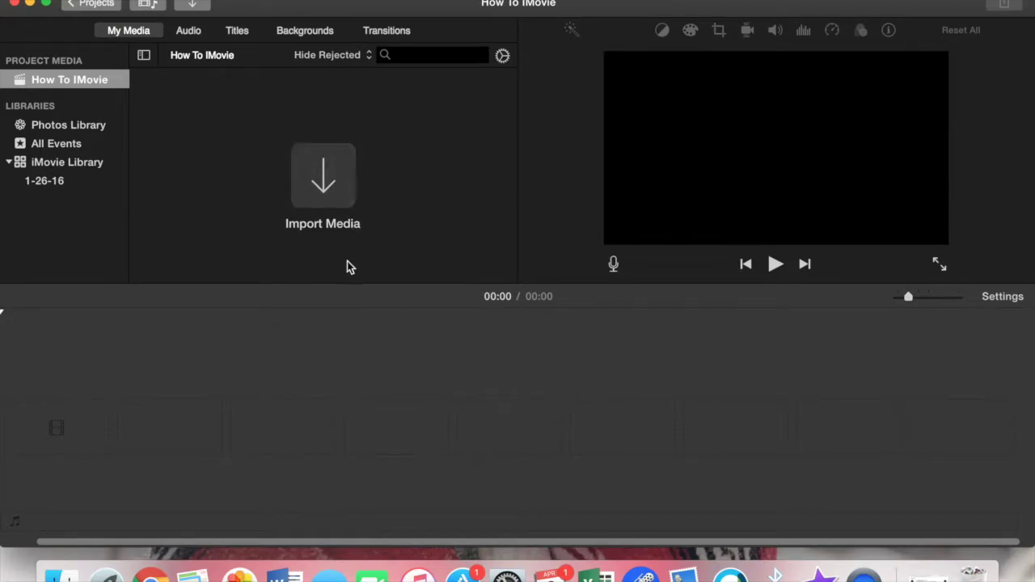
click(327, 183)
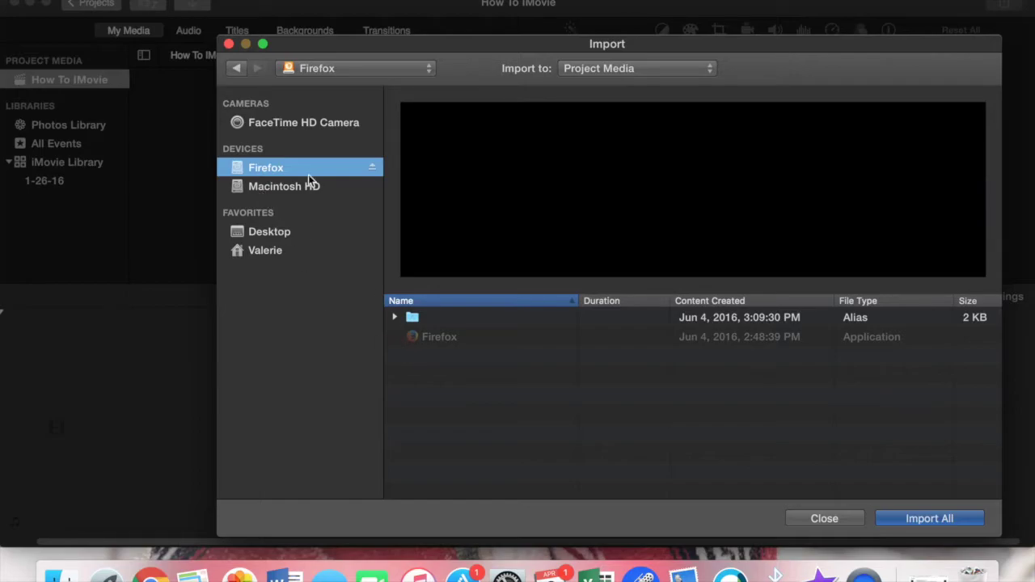
Import Birkebeinerne.jpg and lindsey-vonn-retiring_s.jpg from the Desktop.
click(285, 236)
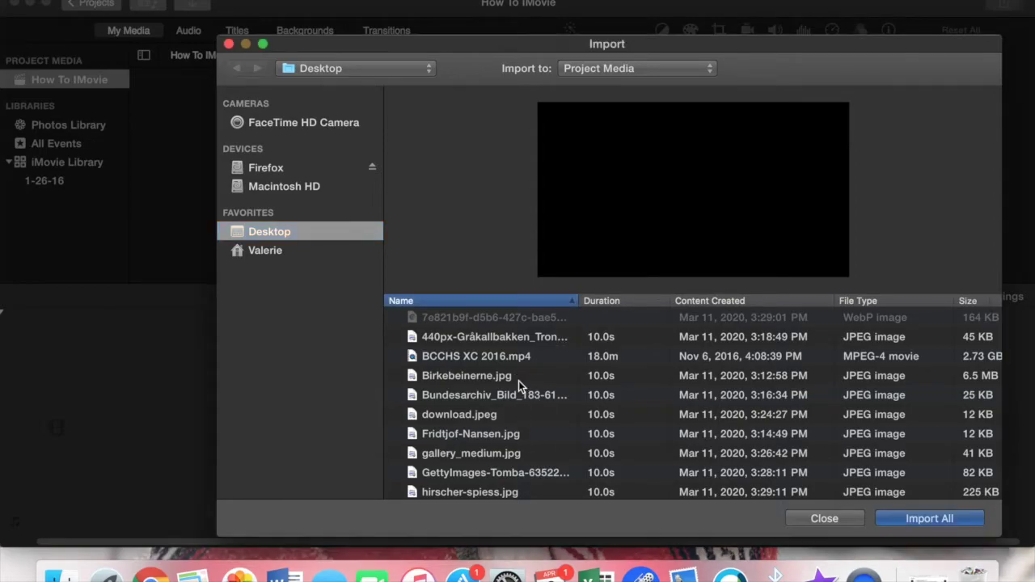
click(491, 375)
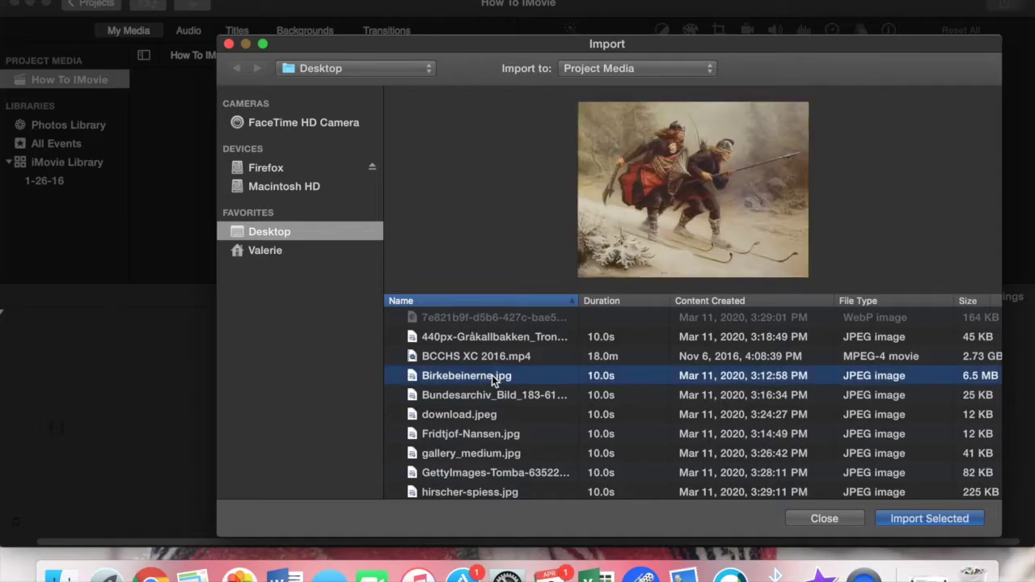
click(941, 524)
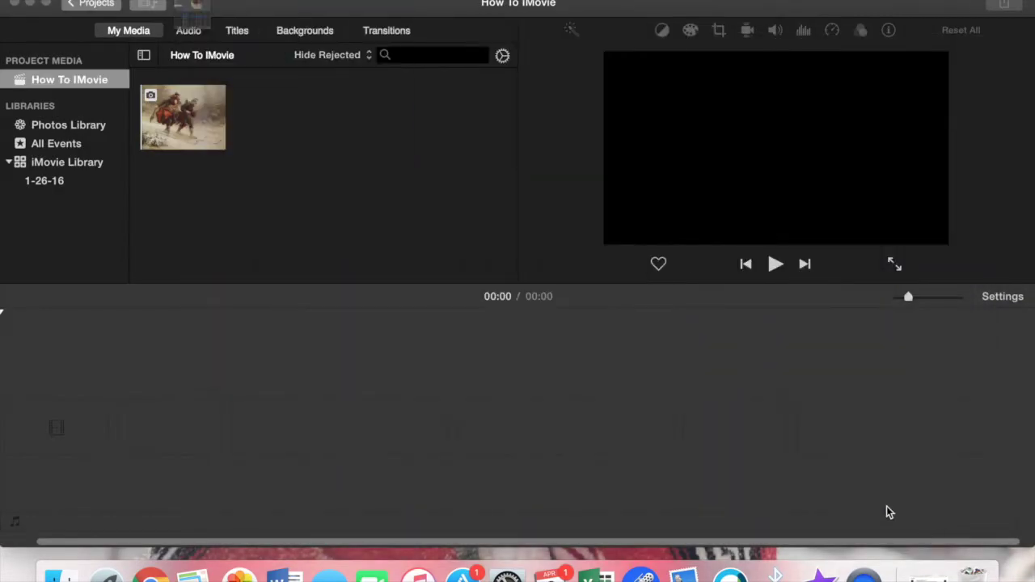
click(197, 7)
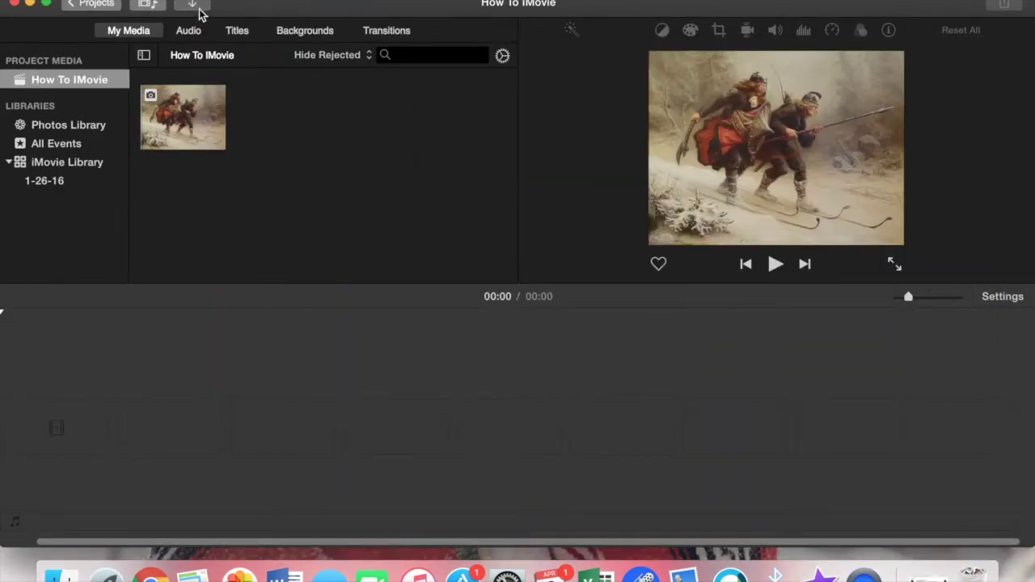
scroll(488, 489, down, 1)
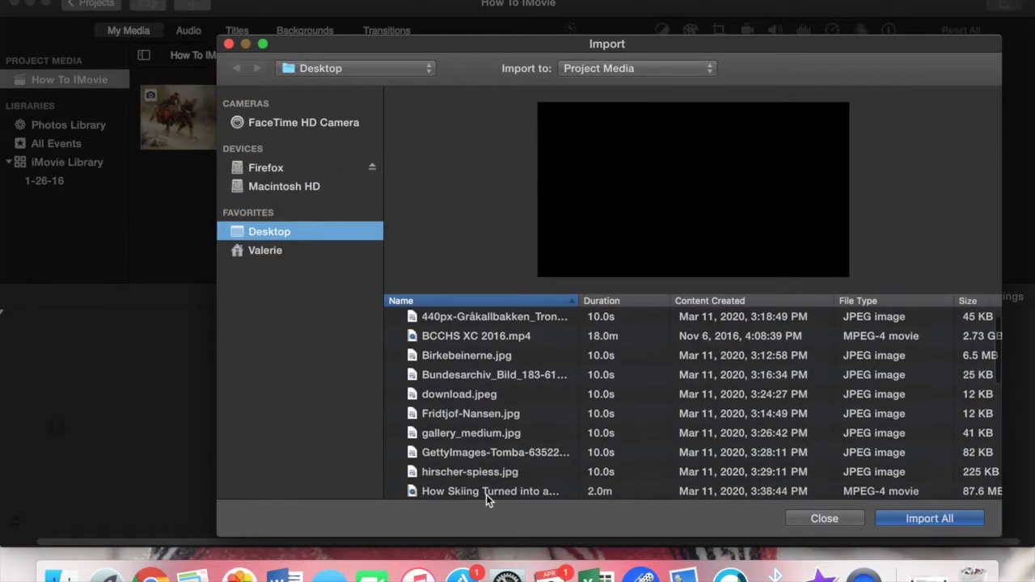
scroll(494, 458, down, 4)
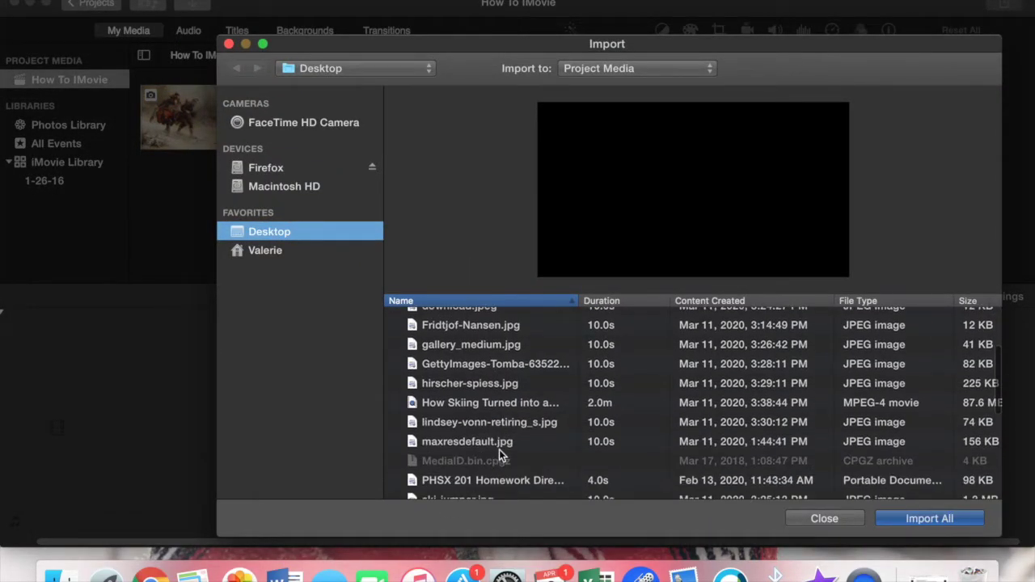
click(509, 422)
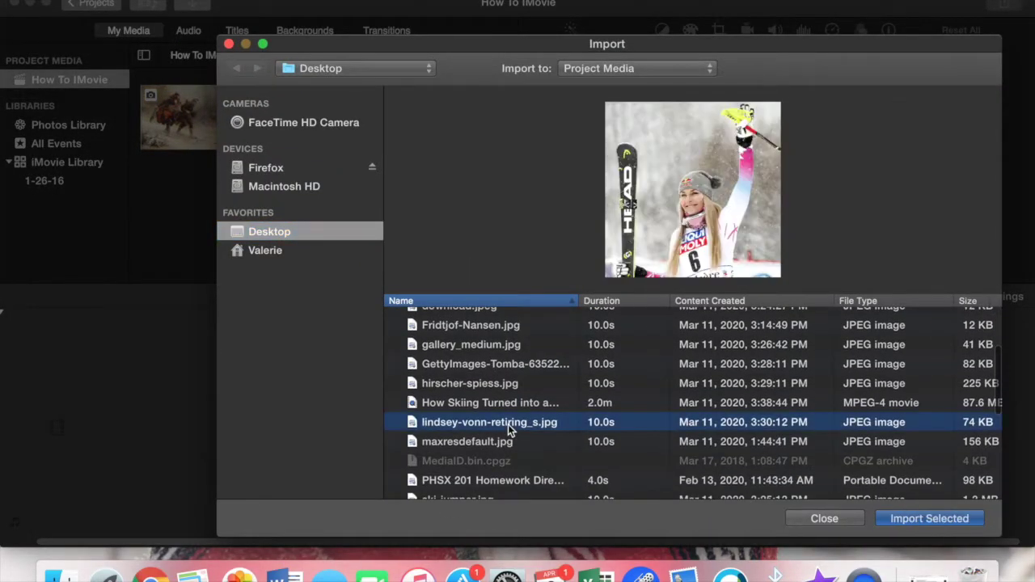
click(969, 519)
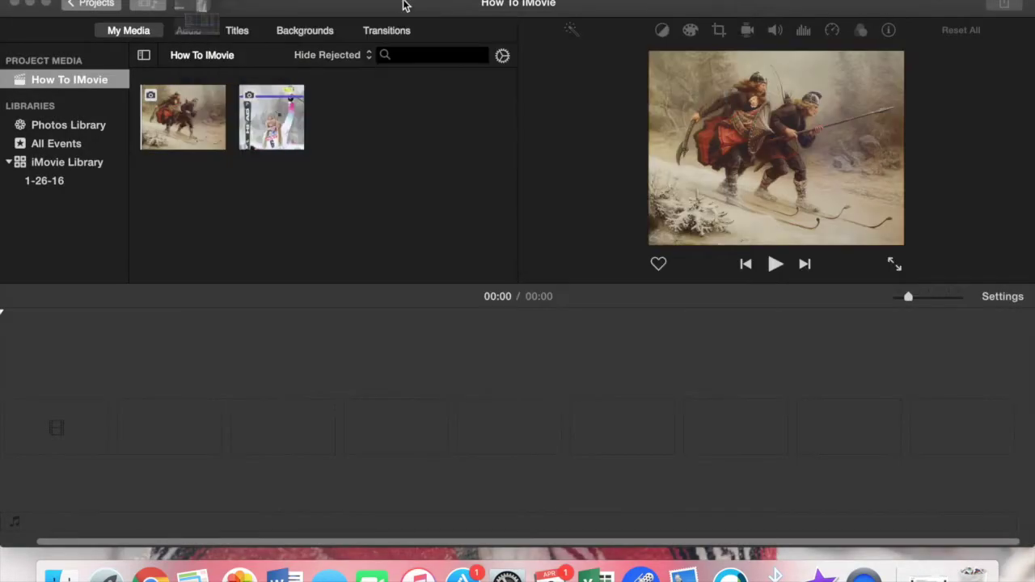
Import skiin.jpg and ski-jumper.jpg from the Desktop as well.
click(195, 10)
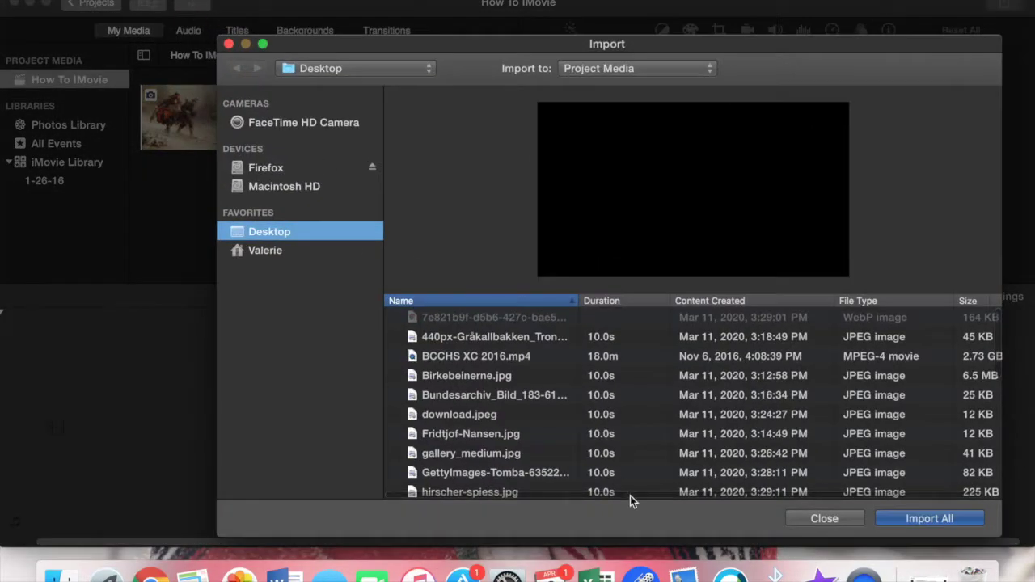
scroll(625, 448, down, 8)
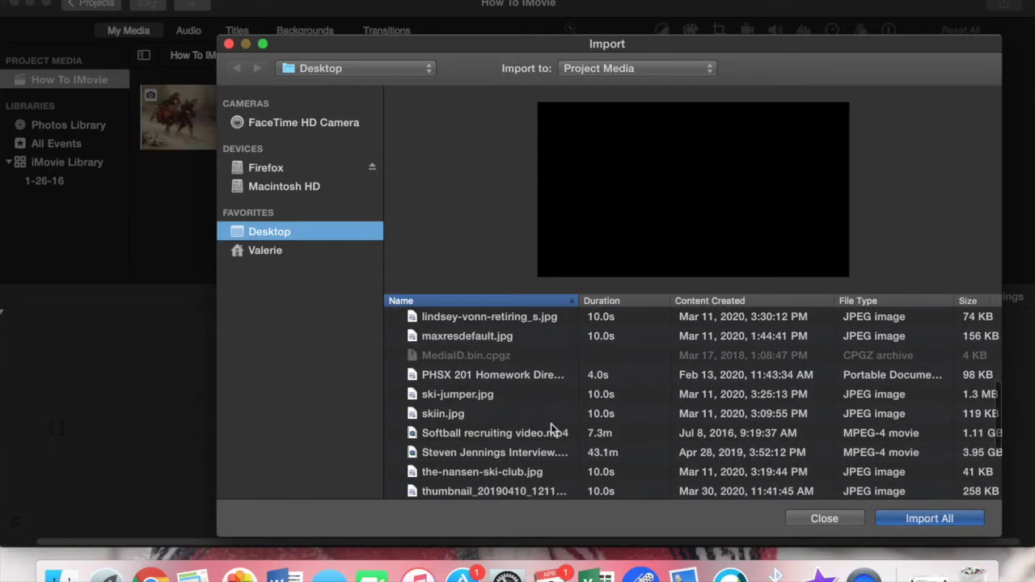
click(475, 415)
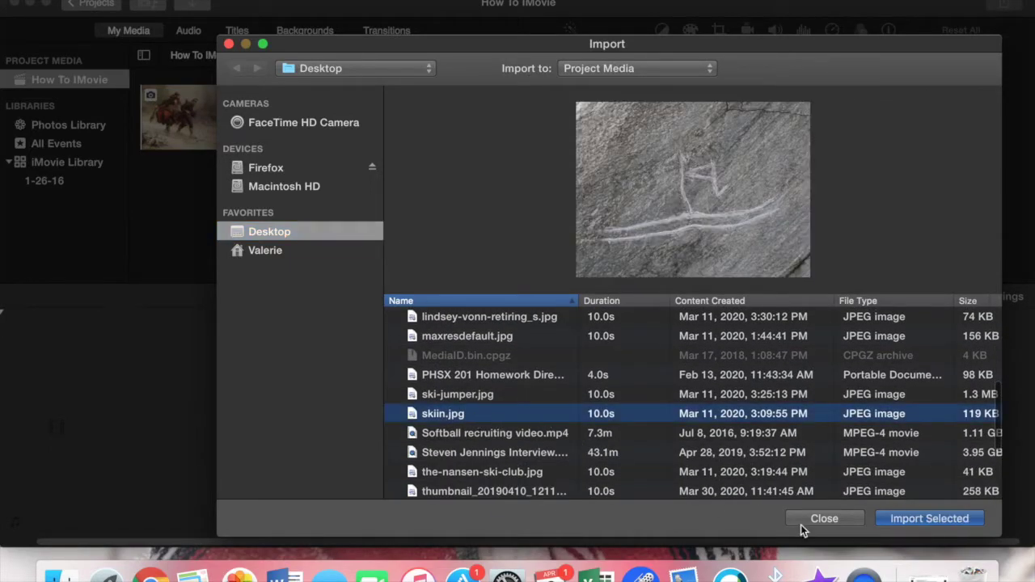
click(910, 525)
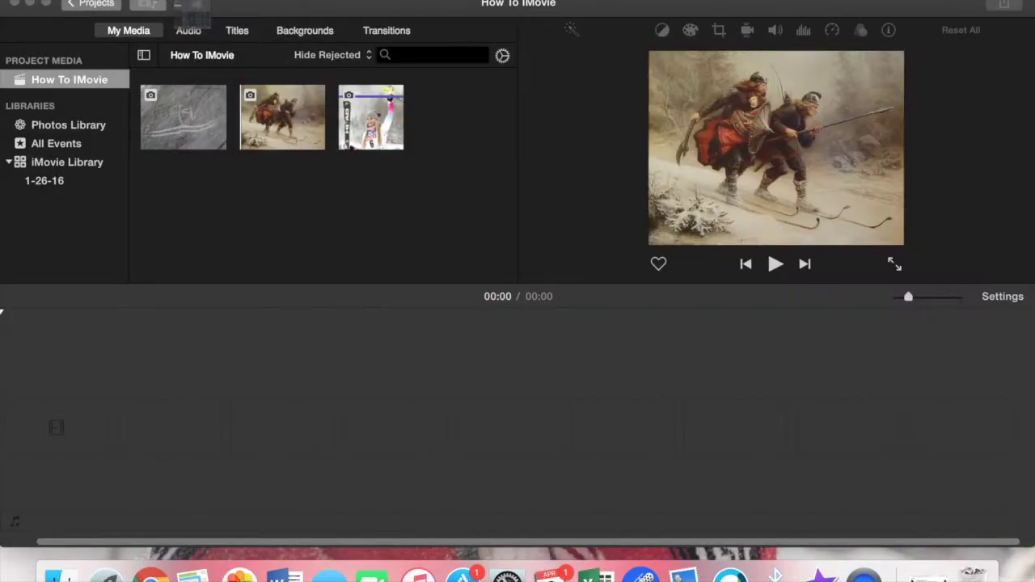
click(193, 5)
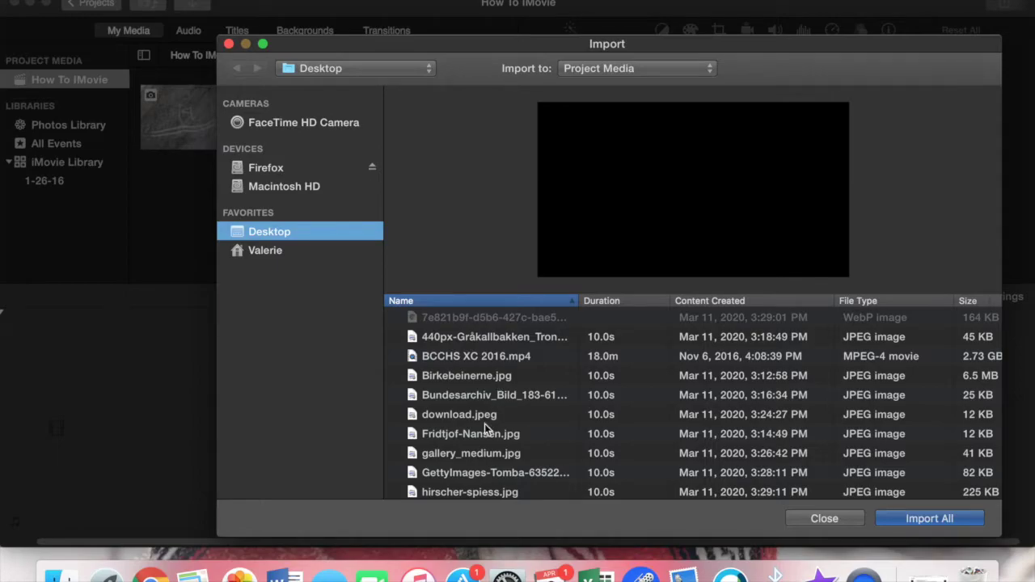
scroll(484, 424, down, 3)
scroll(513, 445, down, 4)
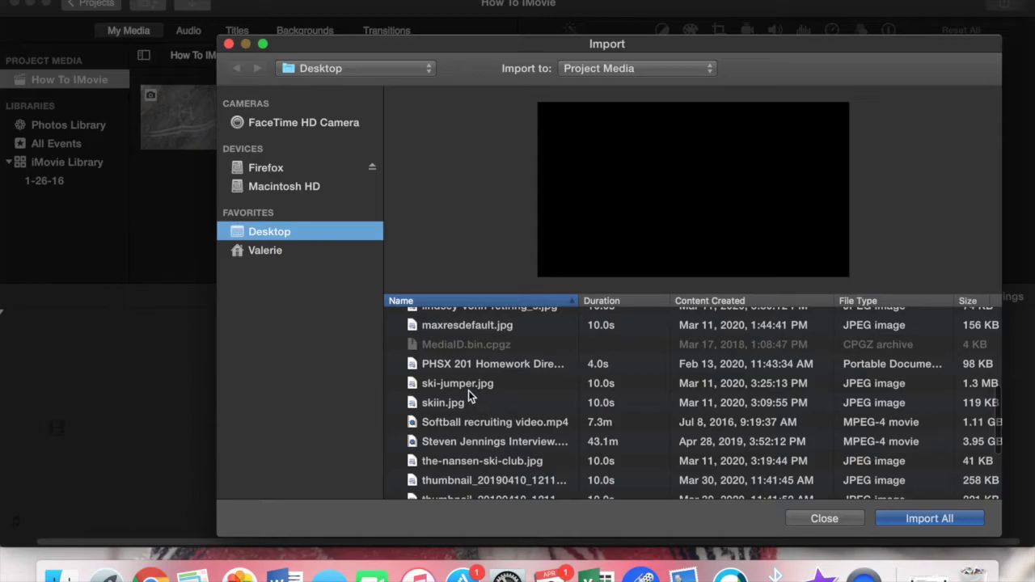
click(459, 402)
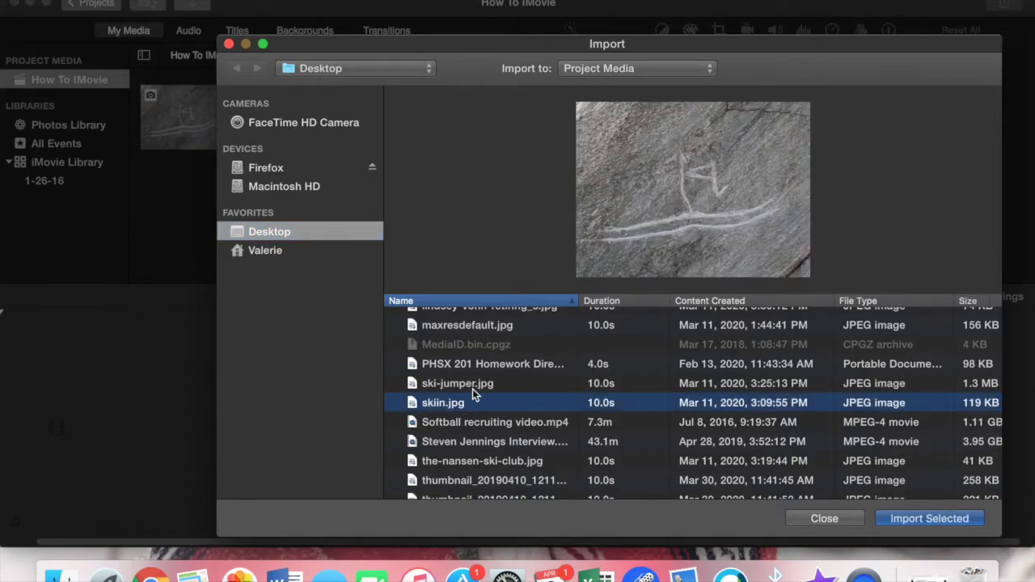
click(472, 389)
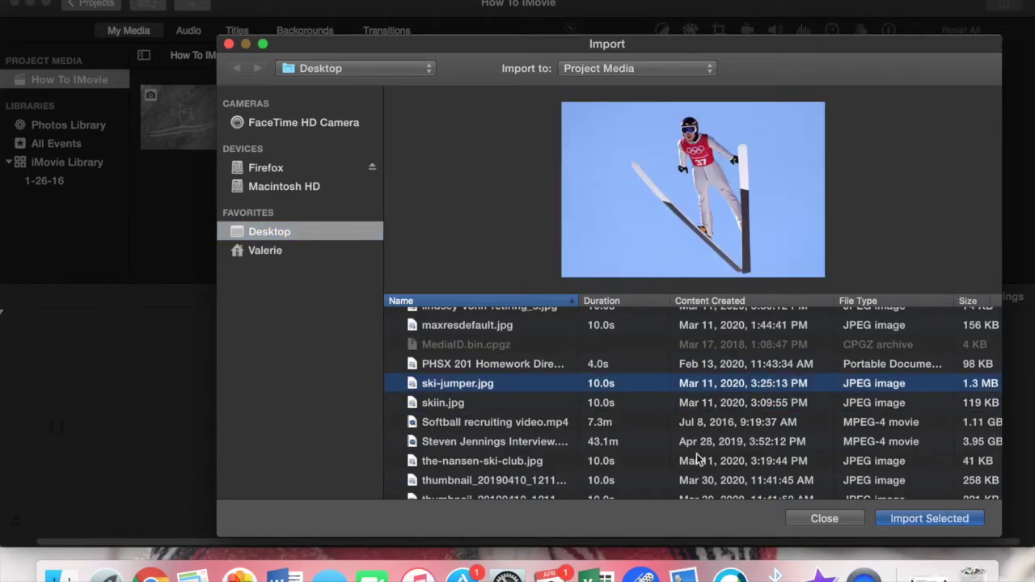
click(918, 518)
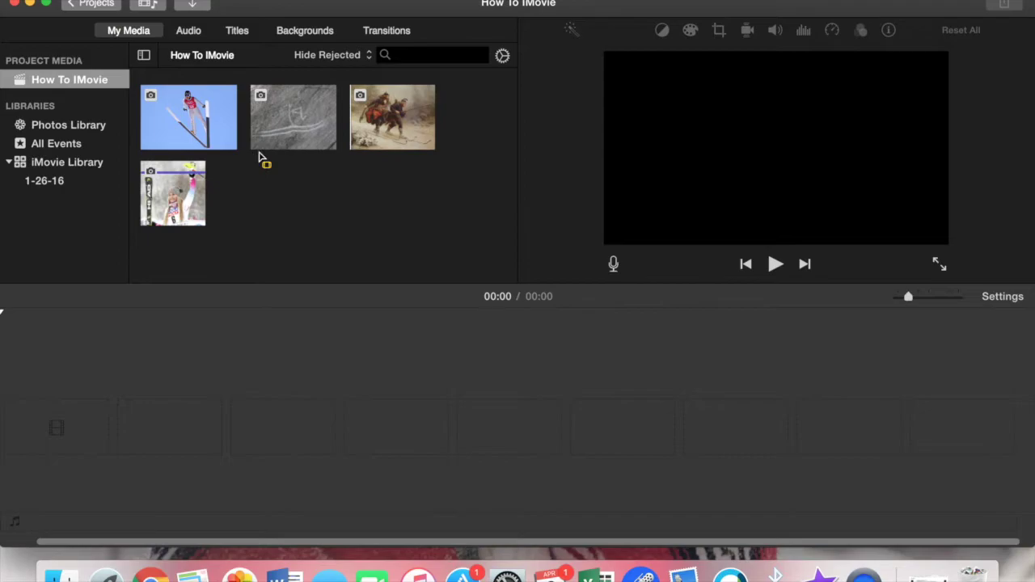
Place the ski-jumper photo as the first clip in the movie timeline.
click(201, 120)
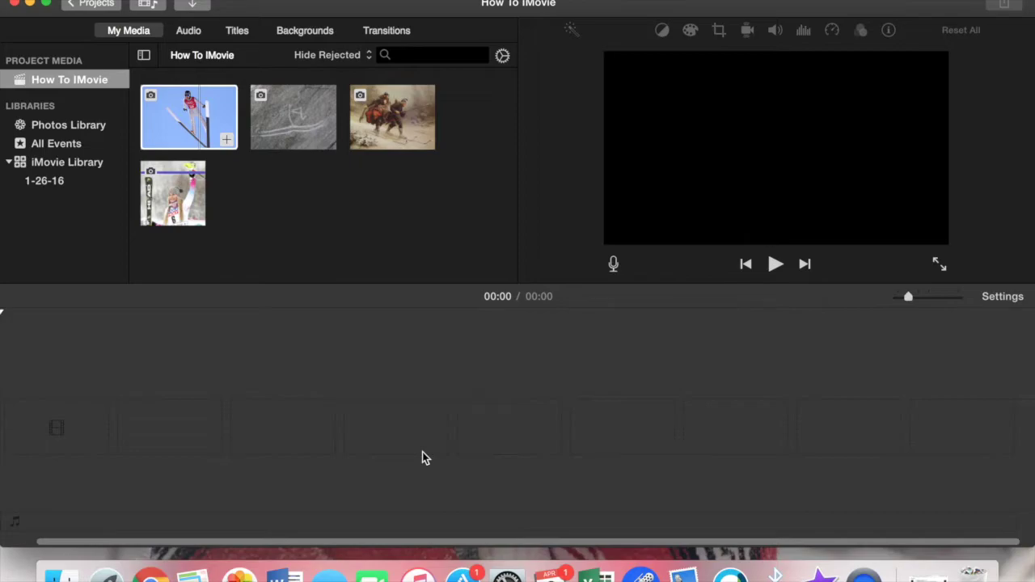
click(231, 142)
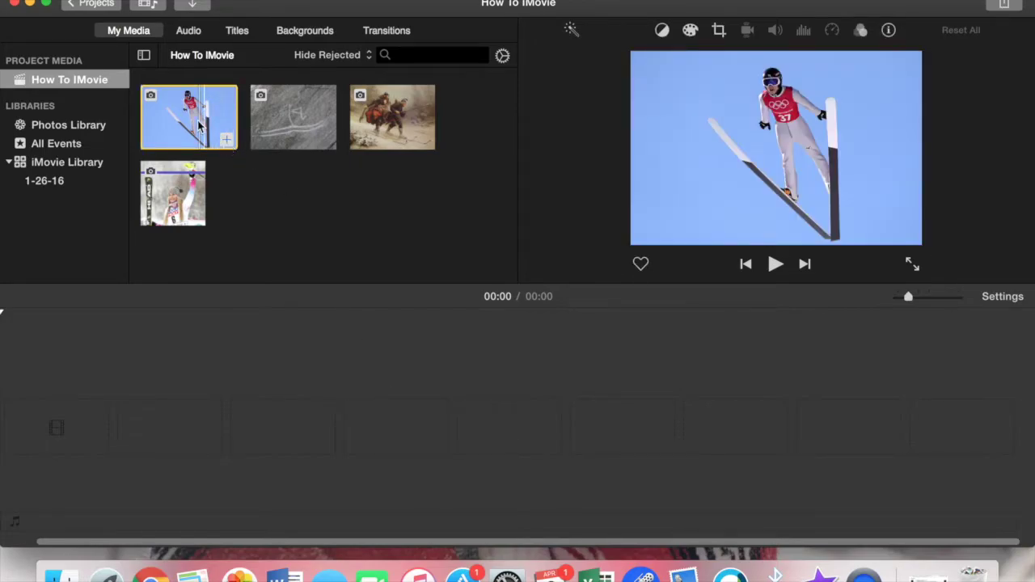
drag(194, 121, 116, 439)
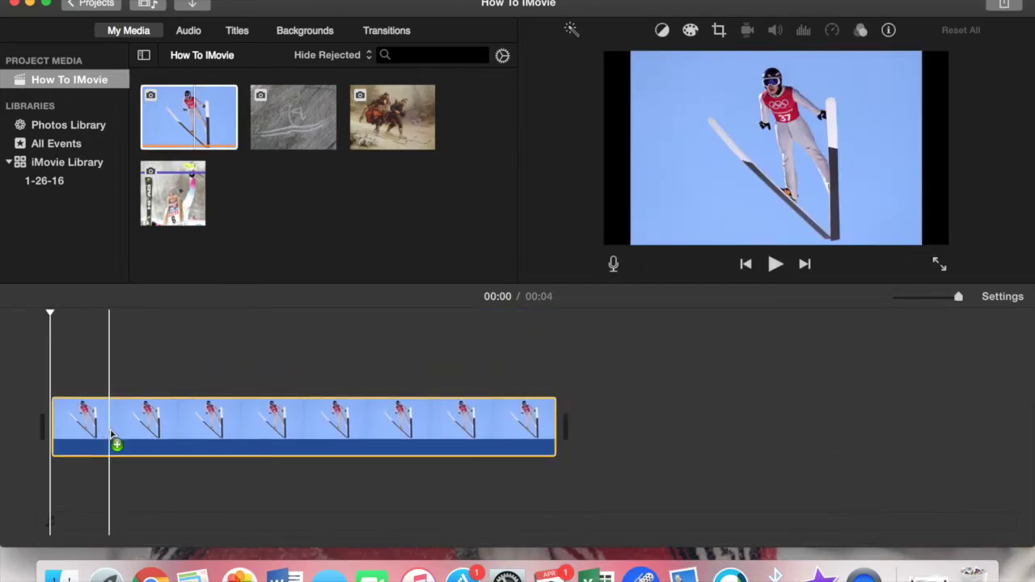
Trim the ski-jumper clip to 3.3 seconds and zoom the timeline out.
drag(436, 411, 557, 418)
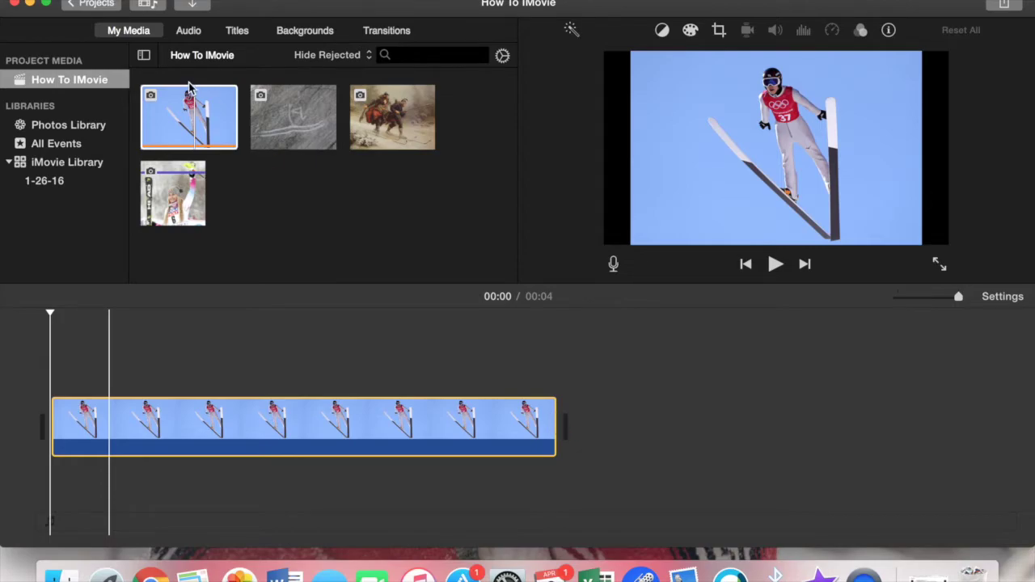
click(557, 423)
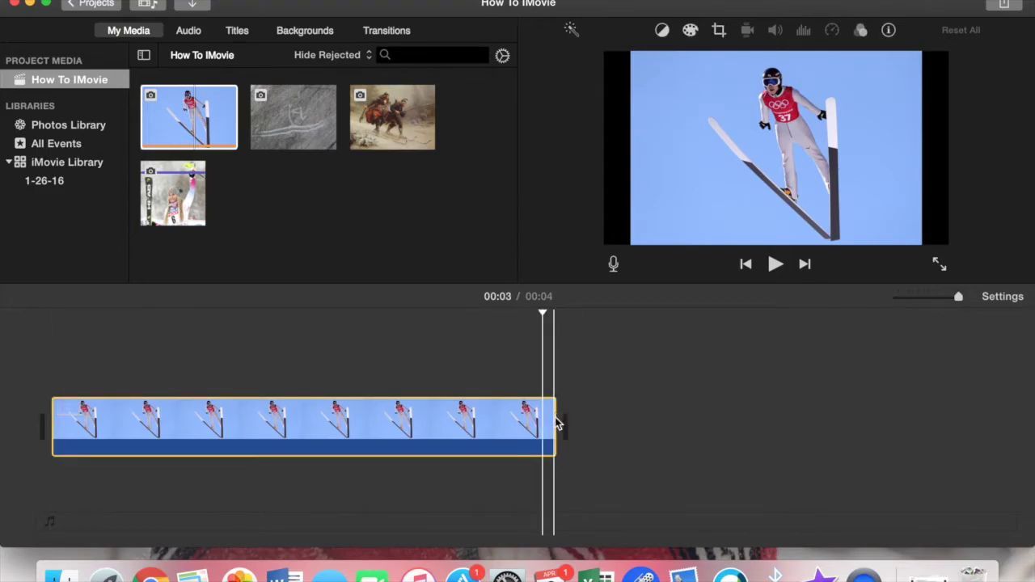
drag(557, 422, 463, 437)
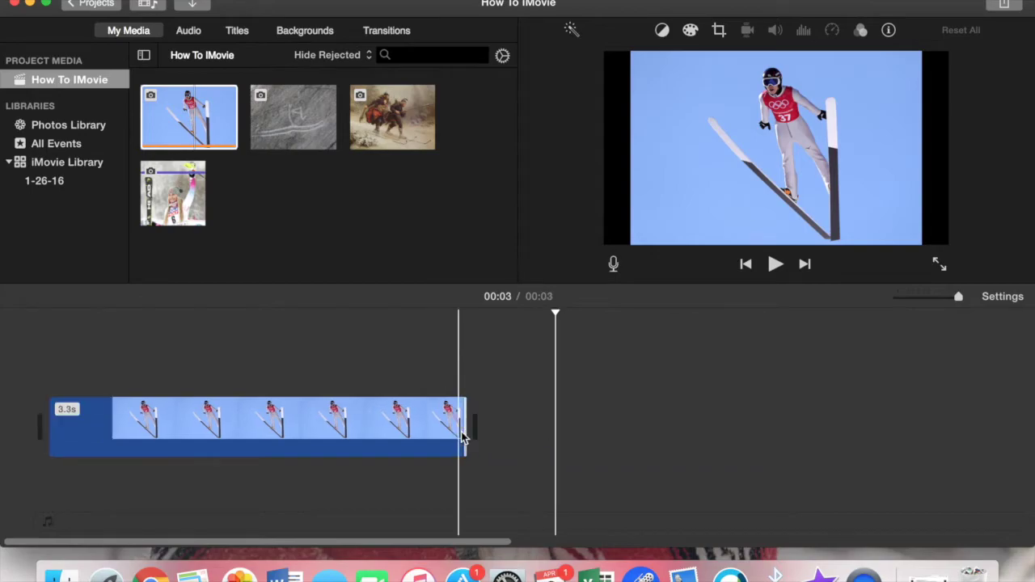
click(608, 439)
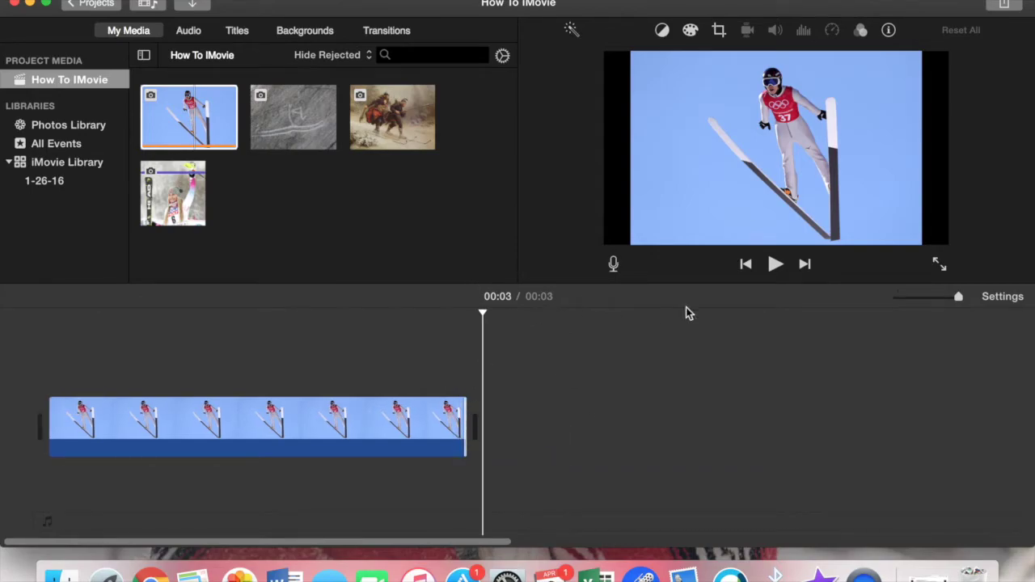
mouse_move(954, 298)
mouse_down()
mouse_move(918, 299)
mouse_move(971, 296)
mouse_up()
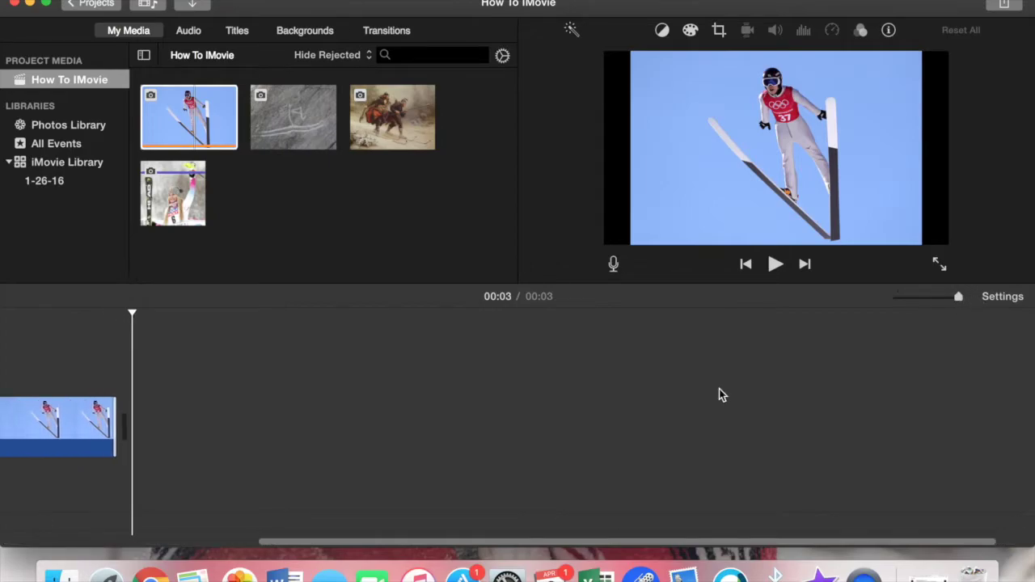
scroll(468, 385, left, 10)
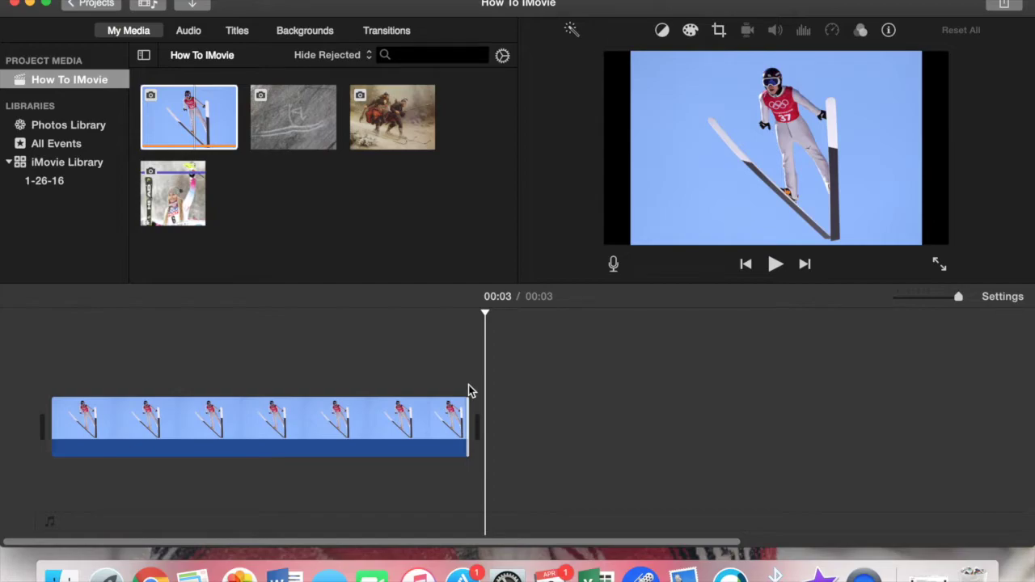
Append the rock-carving, skiing-warriors and slalom photos, making the movie 15 seconds.
click(291, 129)
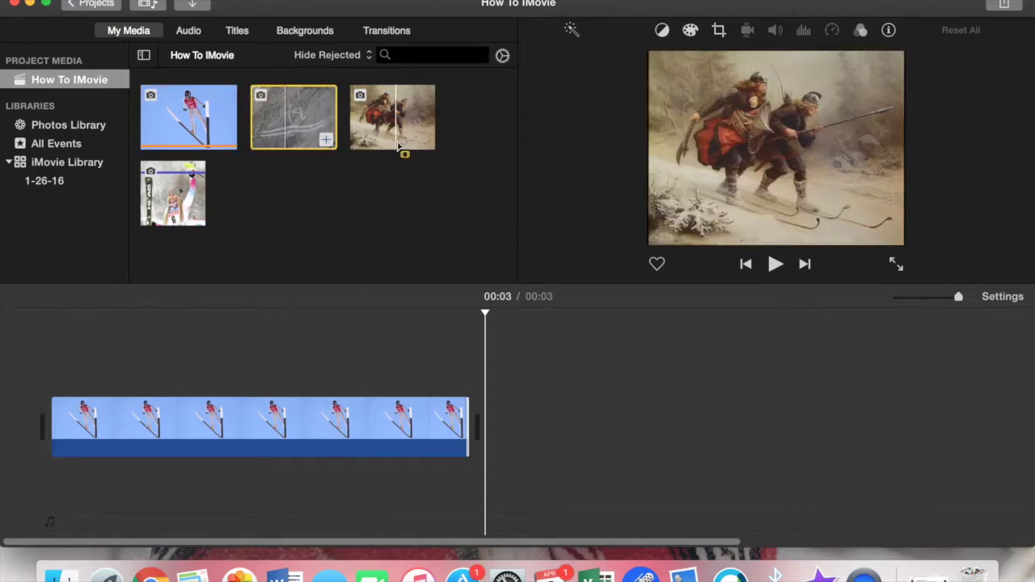
key(e)
click(423, 143)
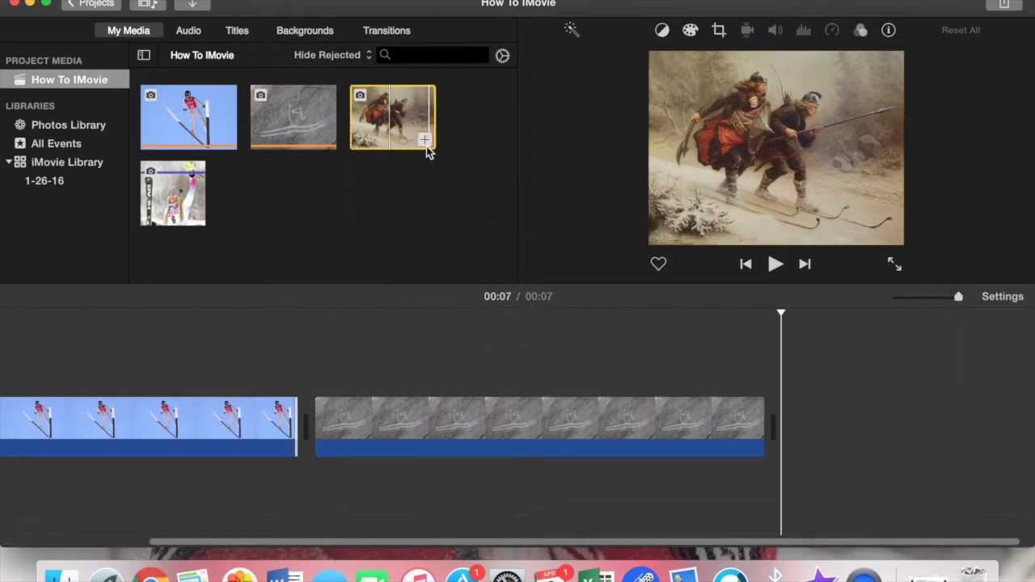
click(424, 141)
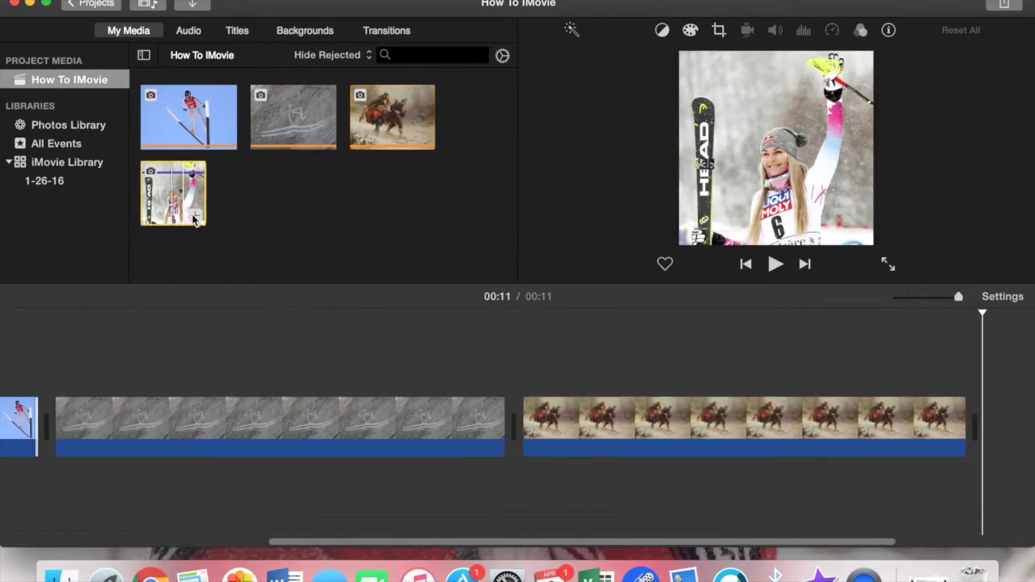
click(194, 220)
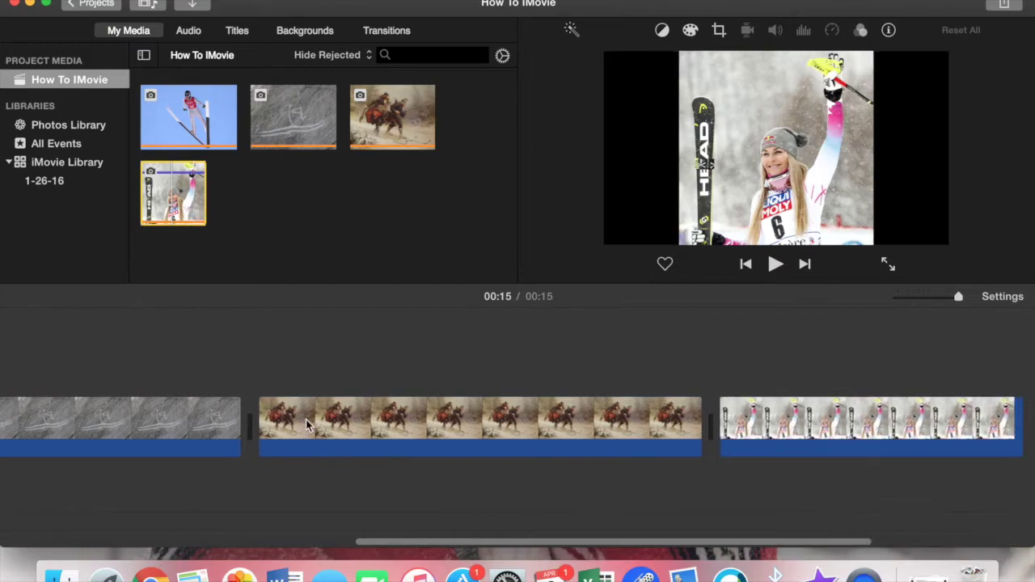
scroll(307, 426, left, 10)
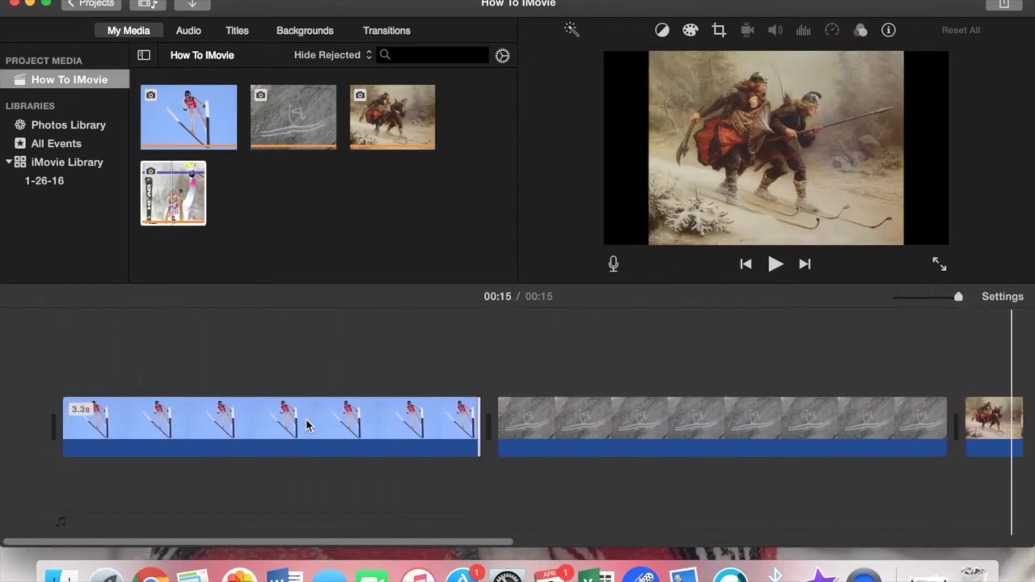
click(45, 366)
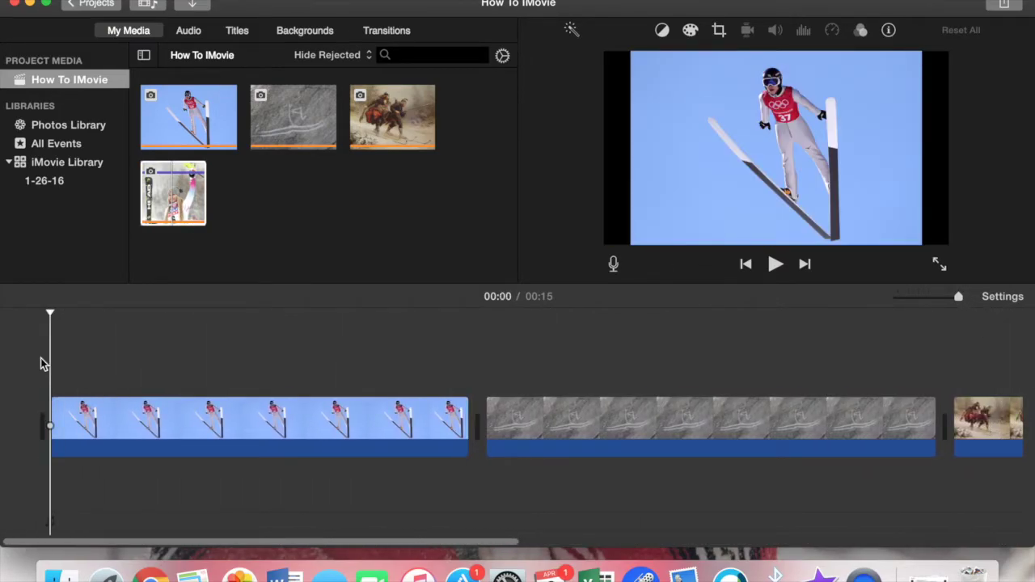
key(space)
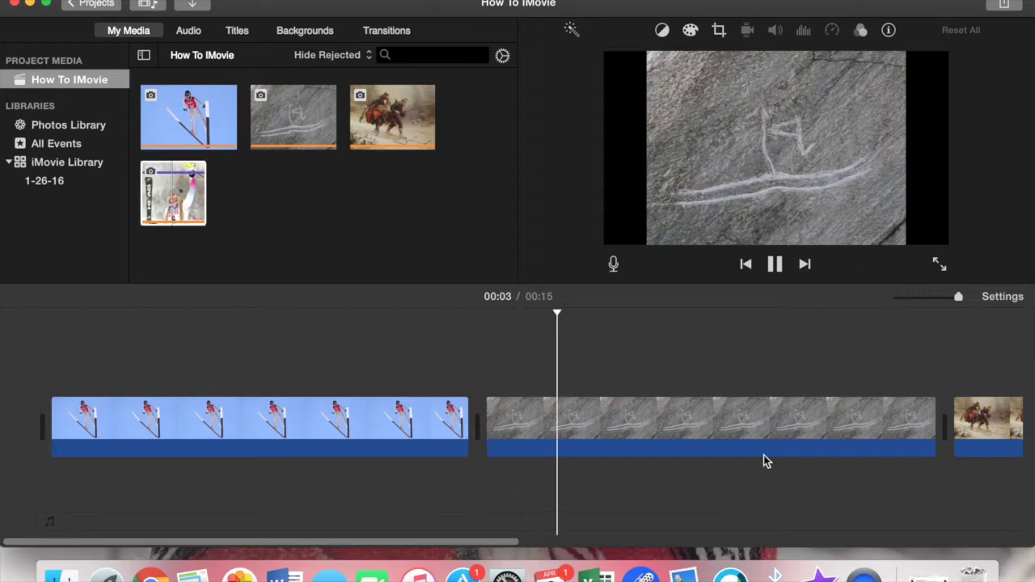
scroll(832, 462, right, 3)
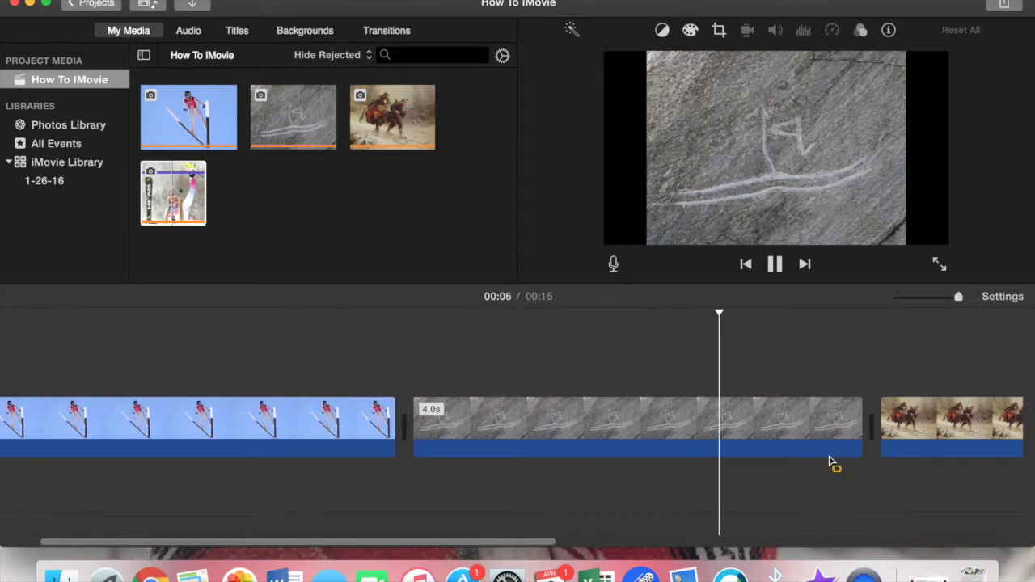
scroll(832, 461, right, 4)
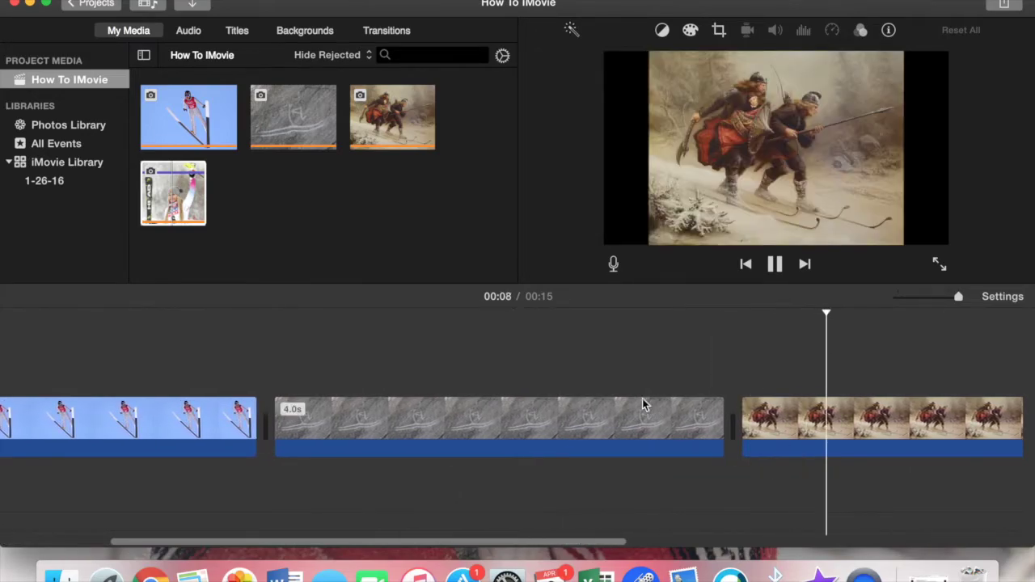
click(561, 364)
scroll(561, 364, left, 6)
click(481, 428)
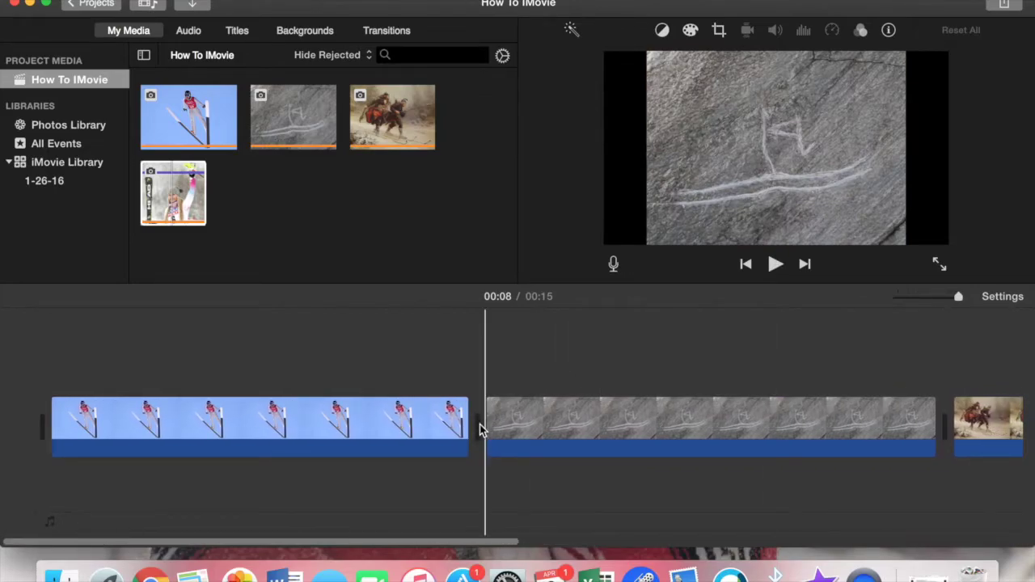
click(385, 35)
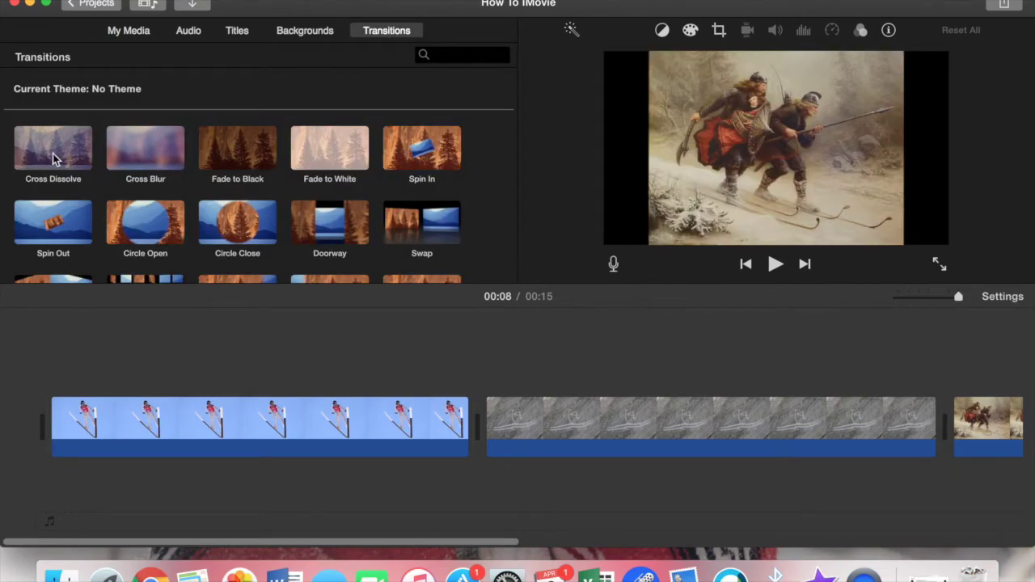
Drop Cross Dissolve into all three gaps between the four photo clips.
click(438, 362)
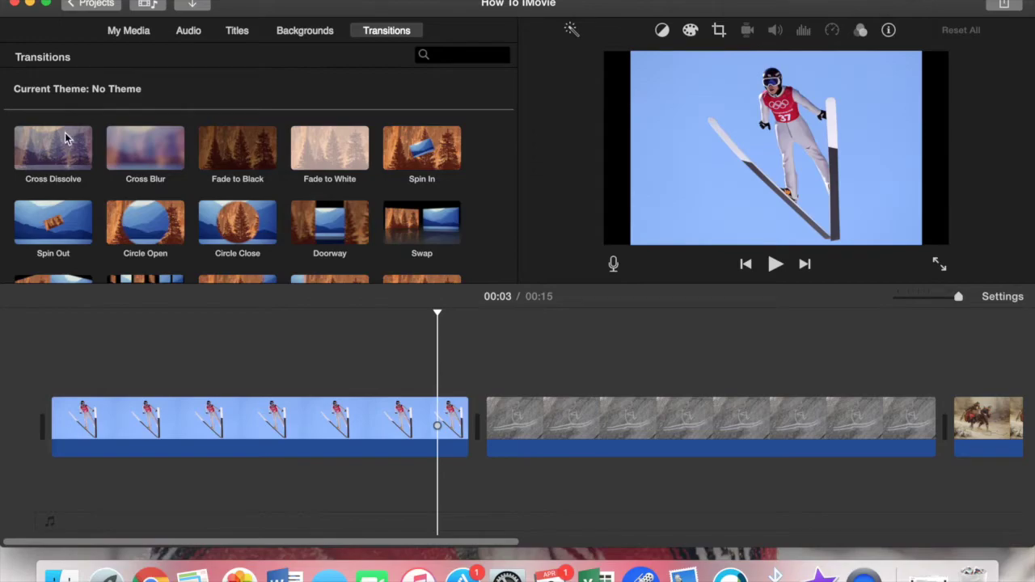
click(66, 139)
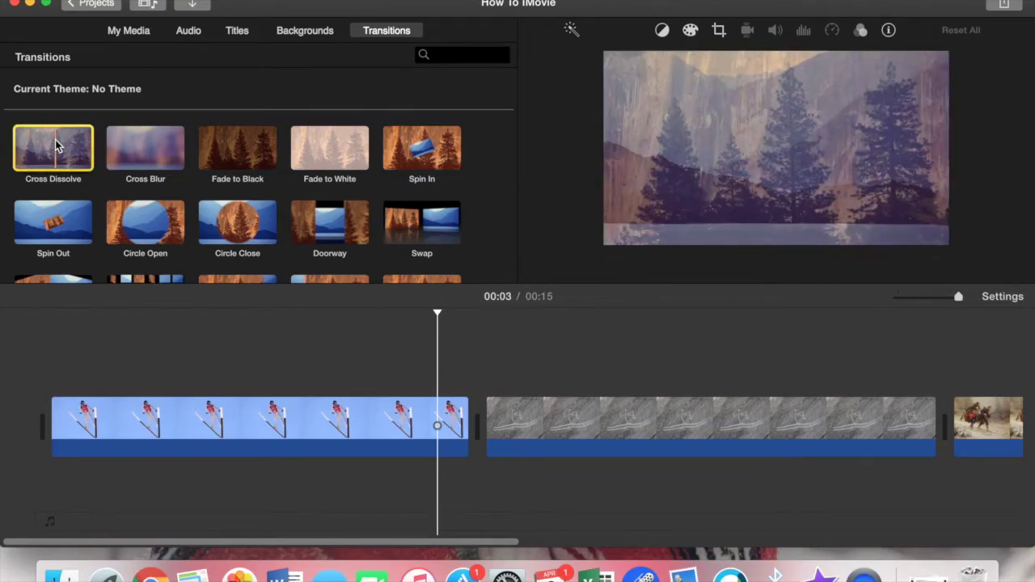
drag(127, 167, 425, 428)
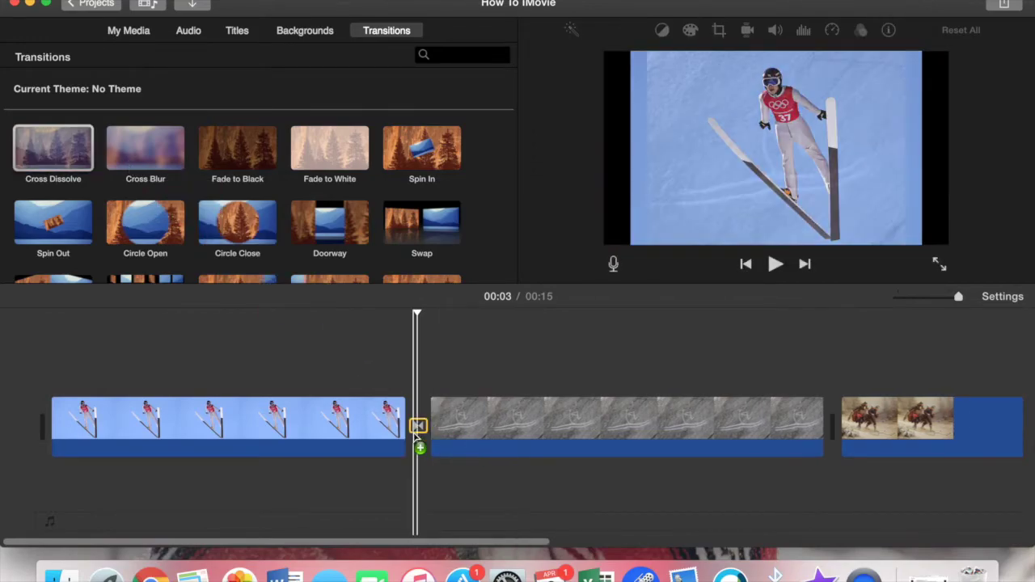
click(382, 386)
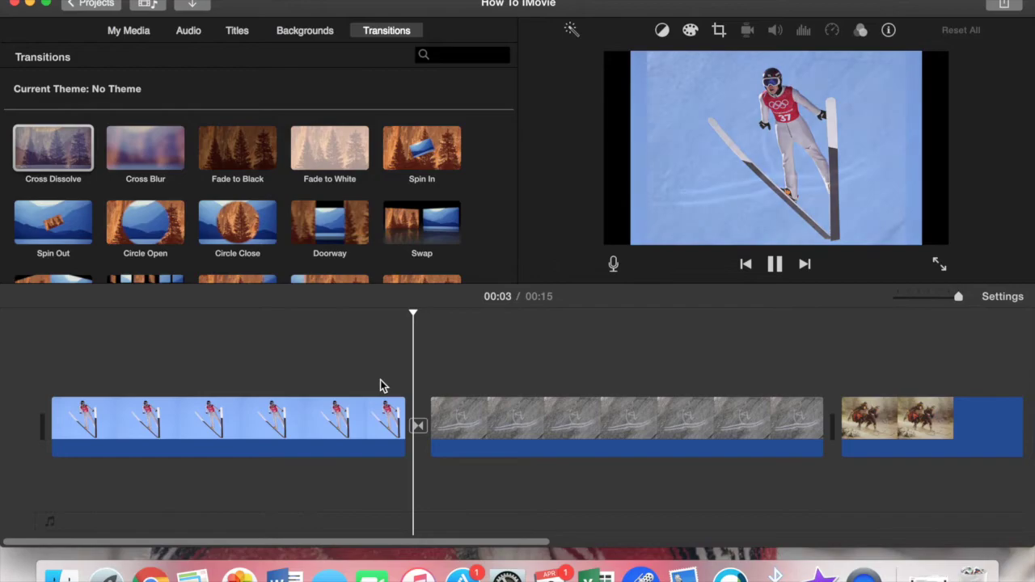
key(space)
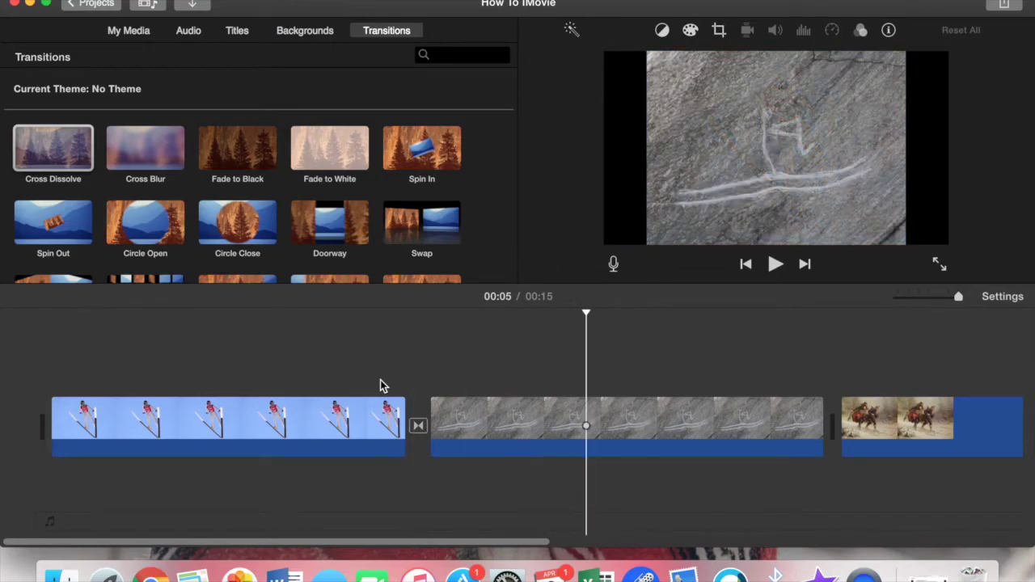
click(105, 159)
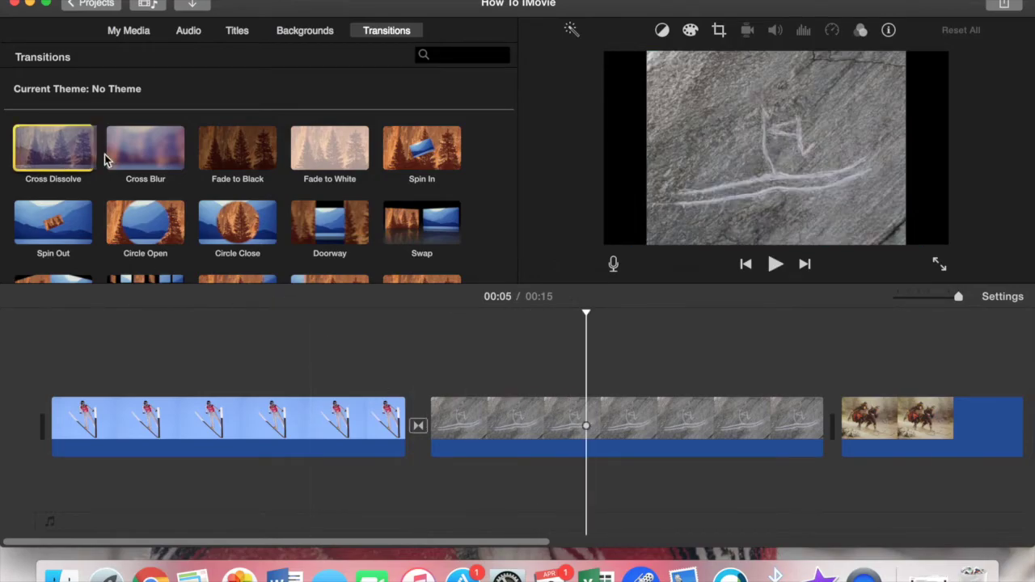
drag(105, 160, 778, 433)
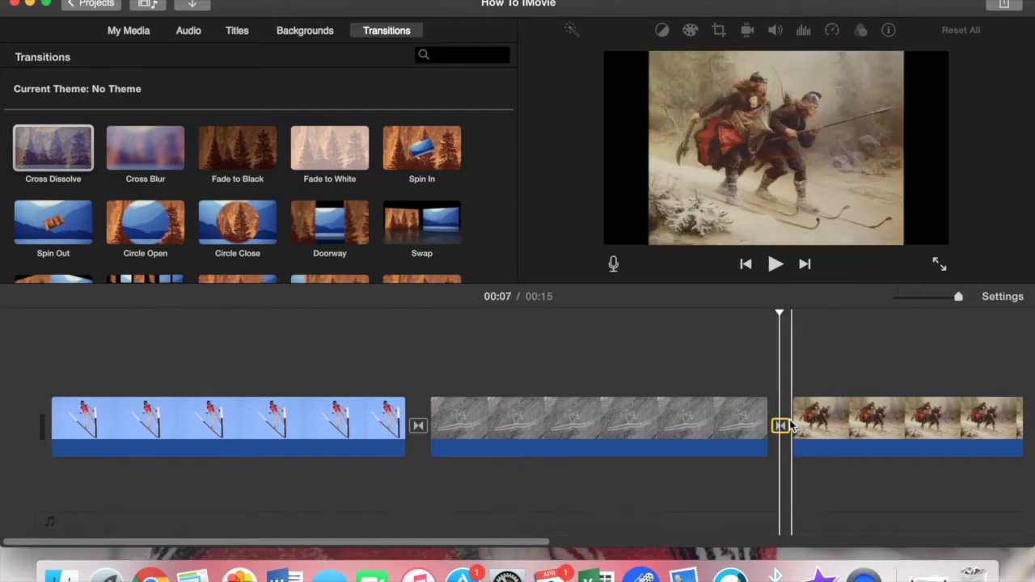
scroll(518, 421, right, 10)
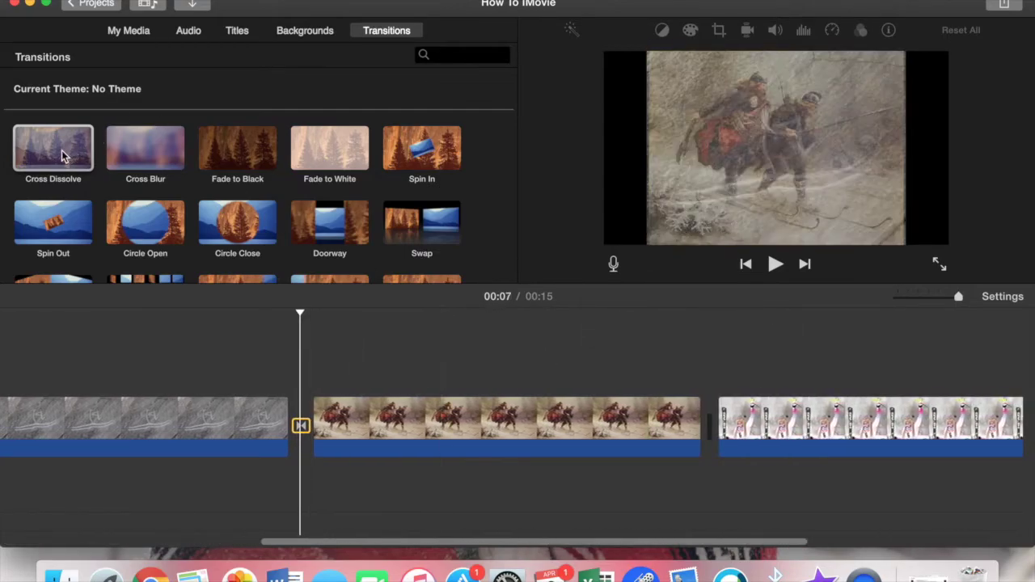
drag(65, 156, 661, 426)
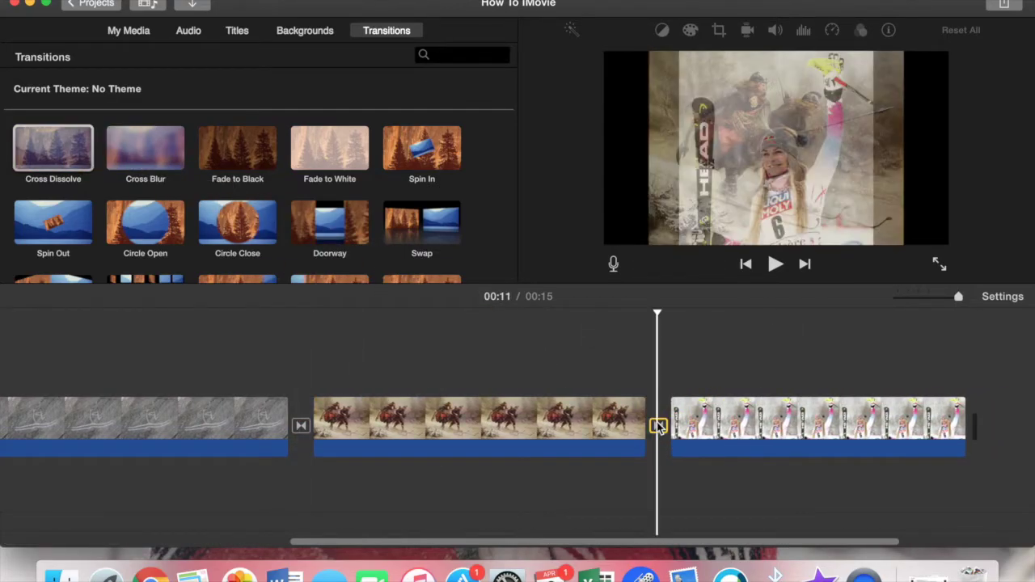
scroll(511, 392, left, 10)
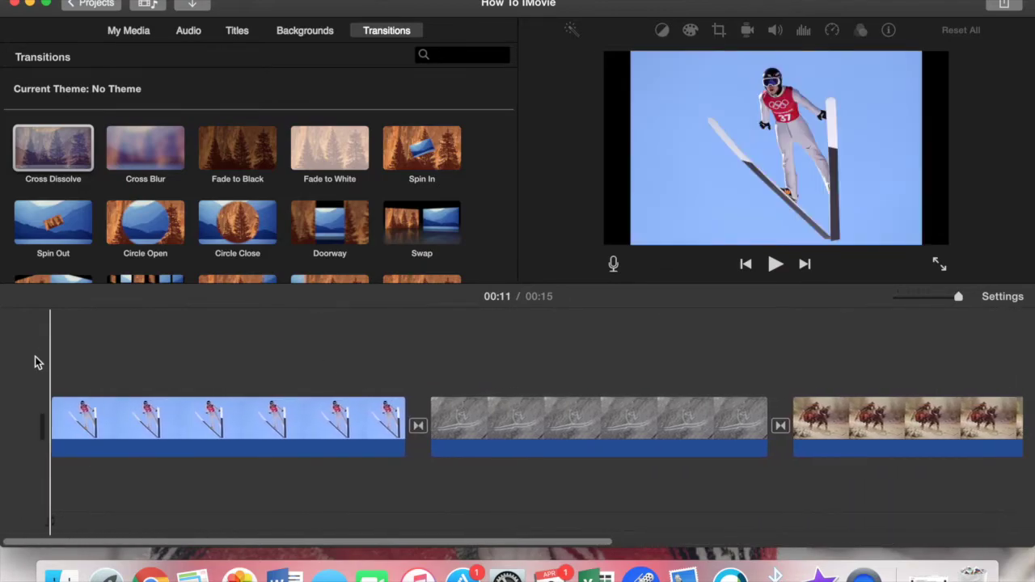
click(46, 364)
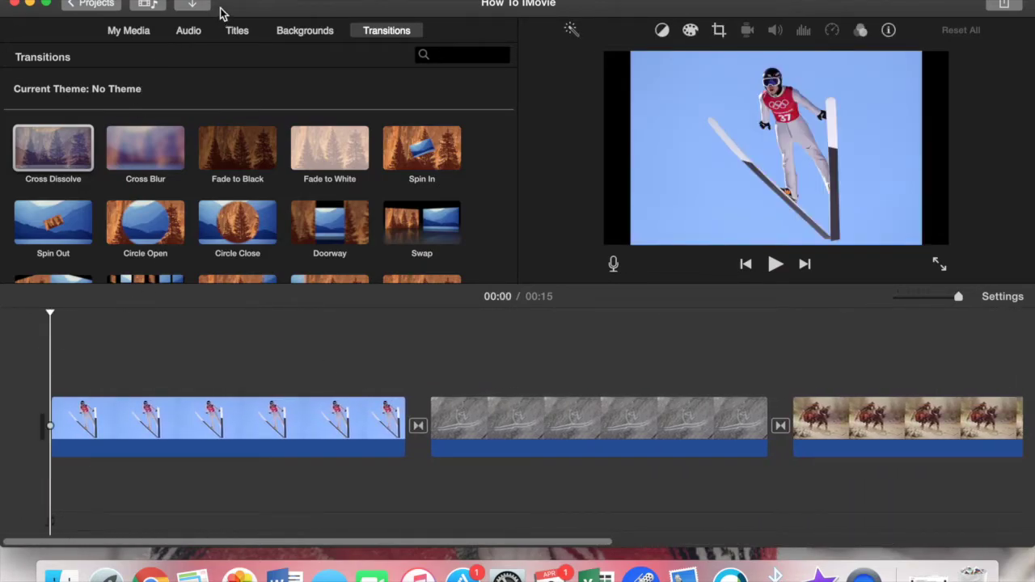
Browse the Titles styles, previewing Standard and then Focus.
click(237, 30)
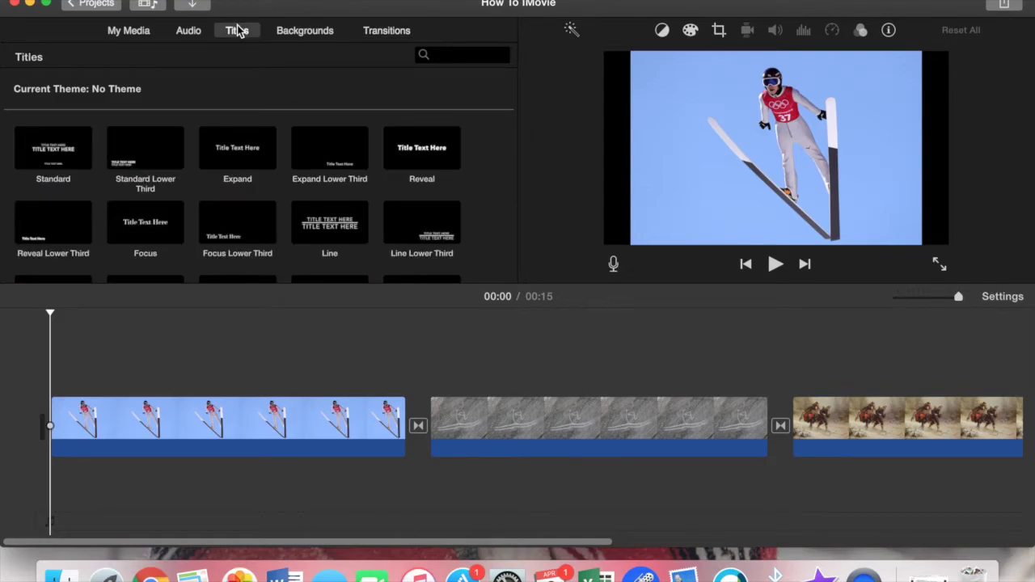
click(67, 158)
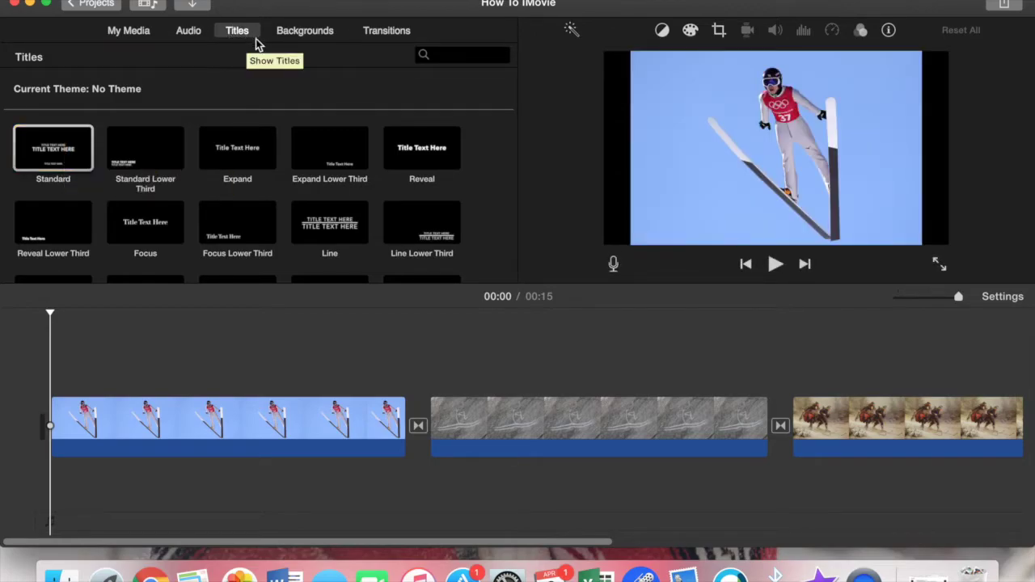
scroll(362, 176, down, 3)
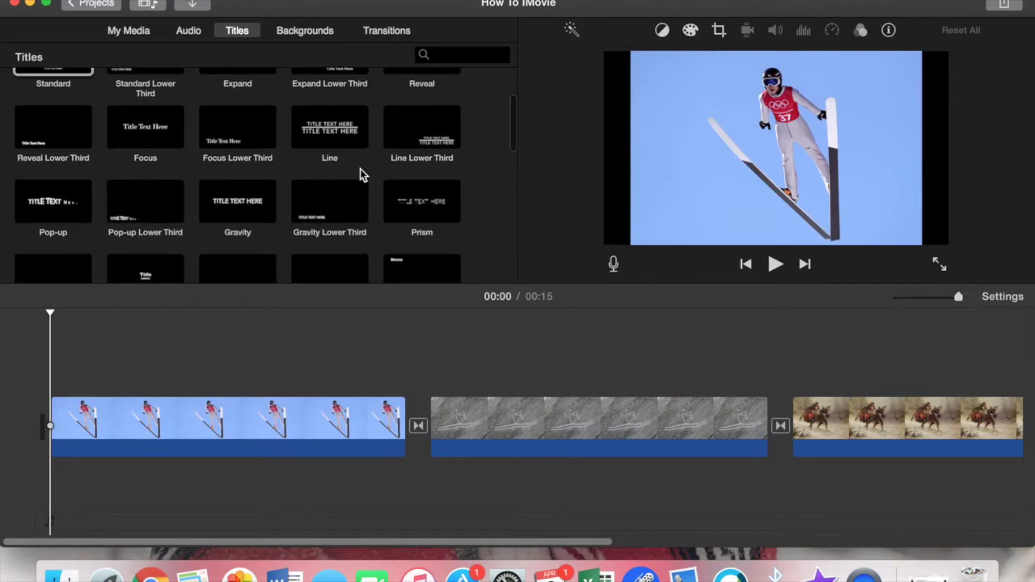
scroll(361, 186, up, 3)
scroll(361, 202, down, 4)
scroll(361, 204, down, 3)
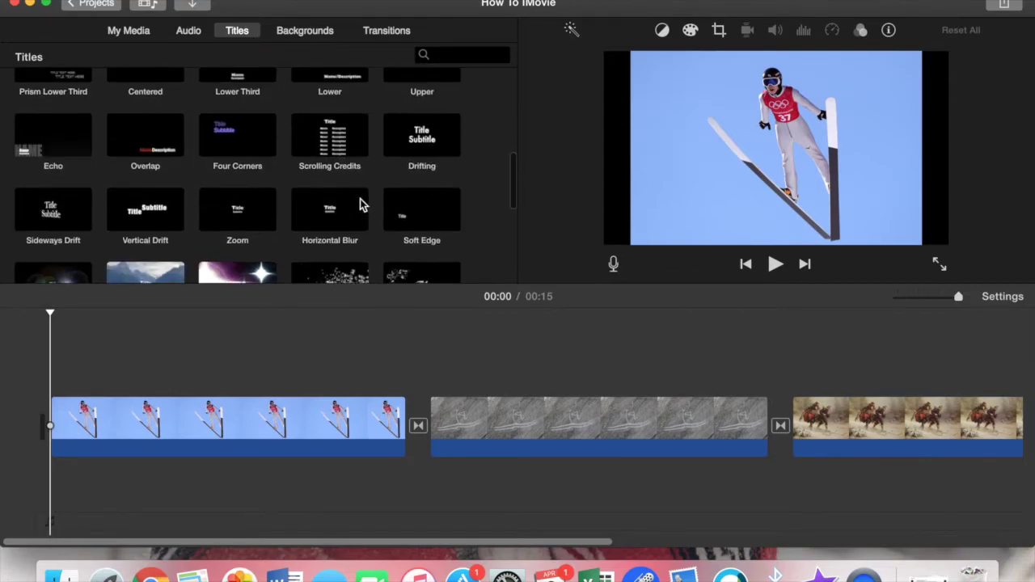
scroll(361, 202, up, 4)
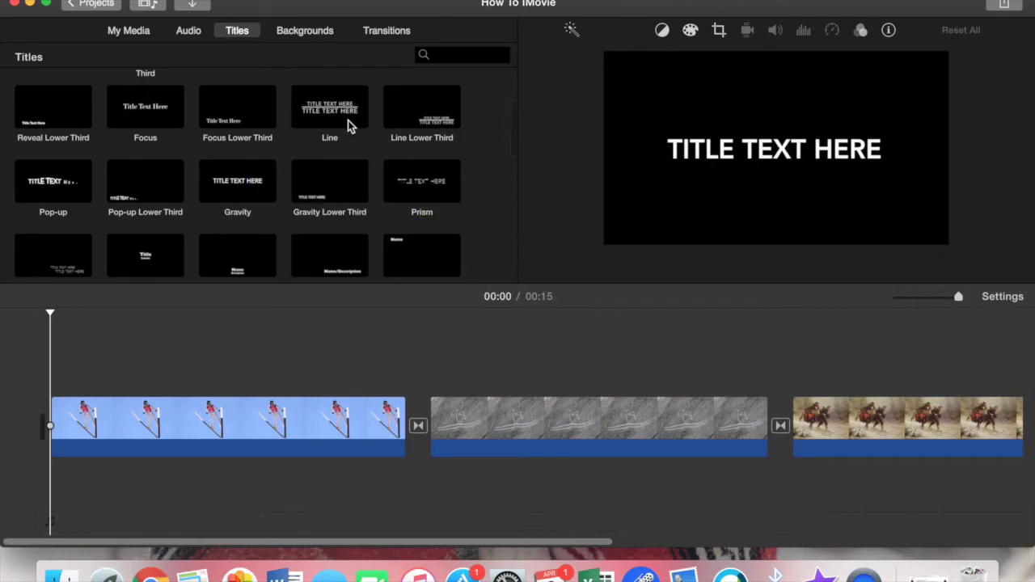
click(166, 109)
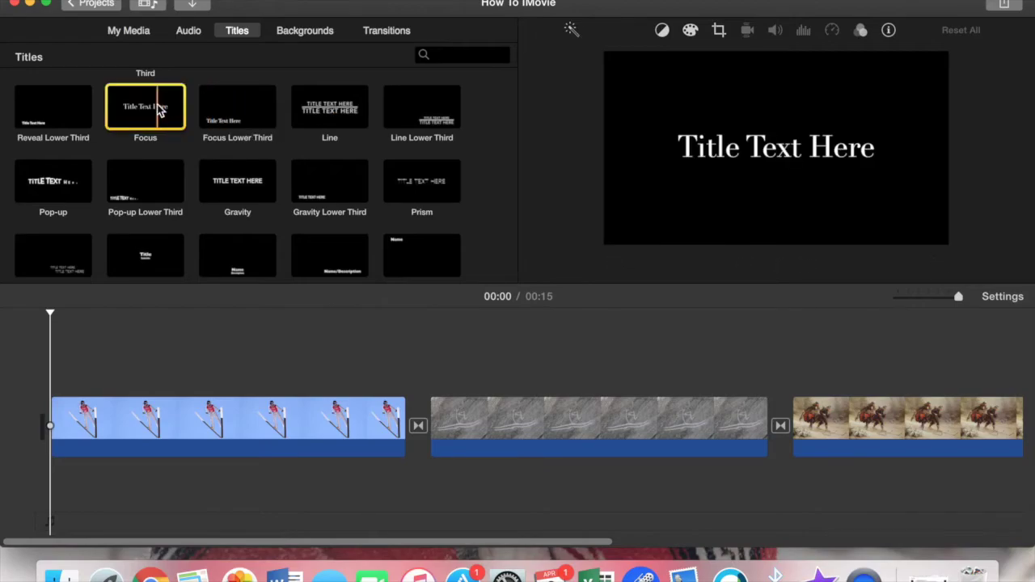
Drop a Focus title before the ski-jumper clip and trim it to 3.3 seconds.
drag(160, 111, 57, 419)
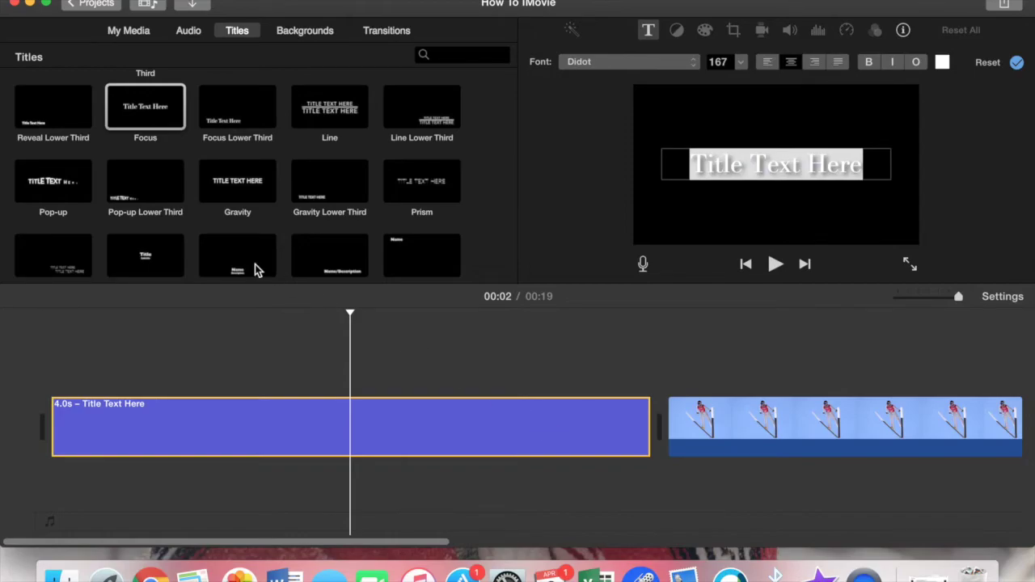
click(532, 366)
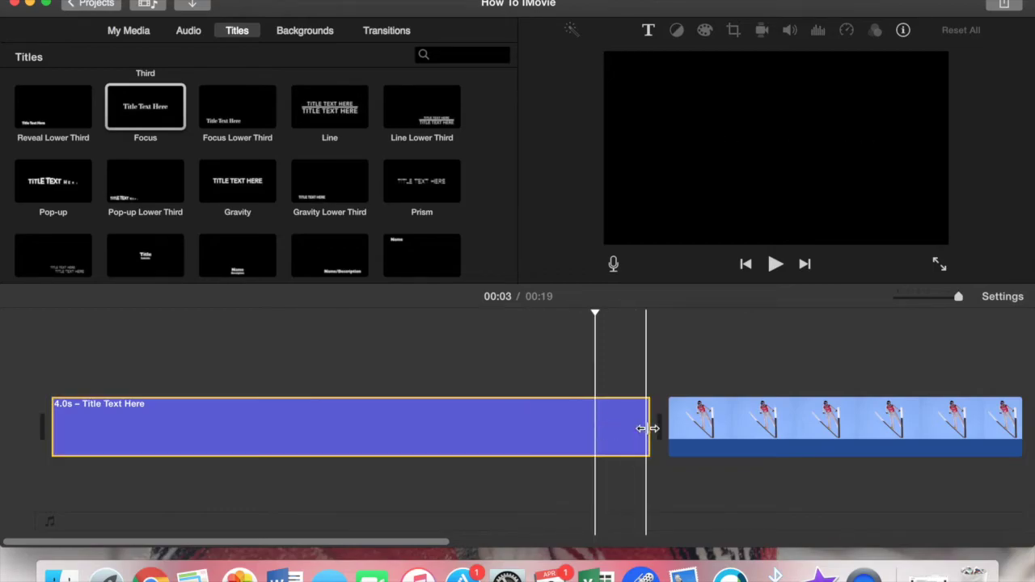
drag(647, 426, 547, 423)
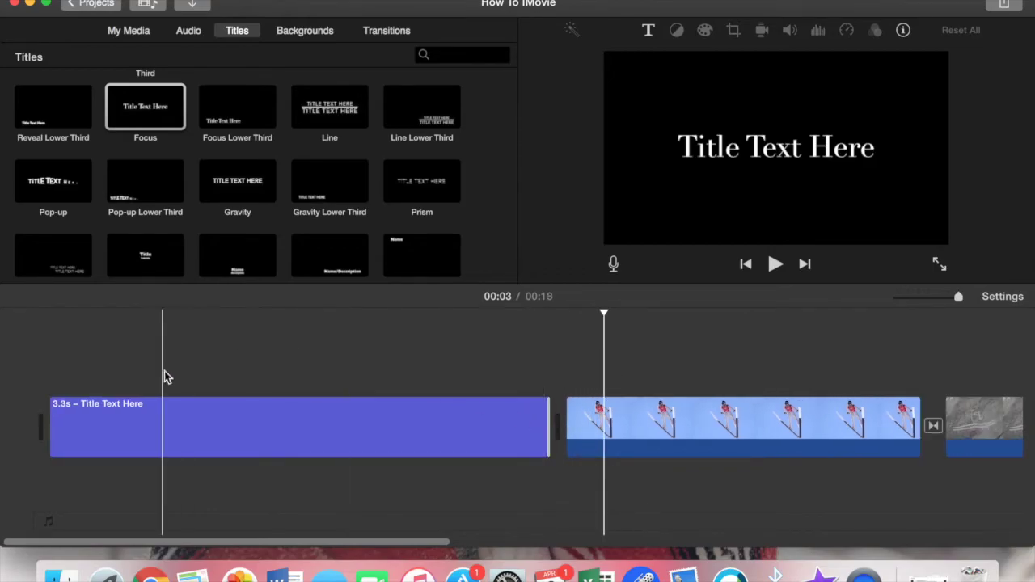
click(182, 416)
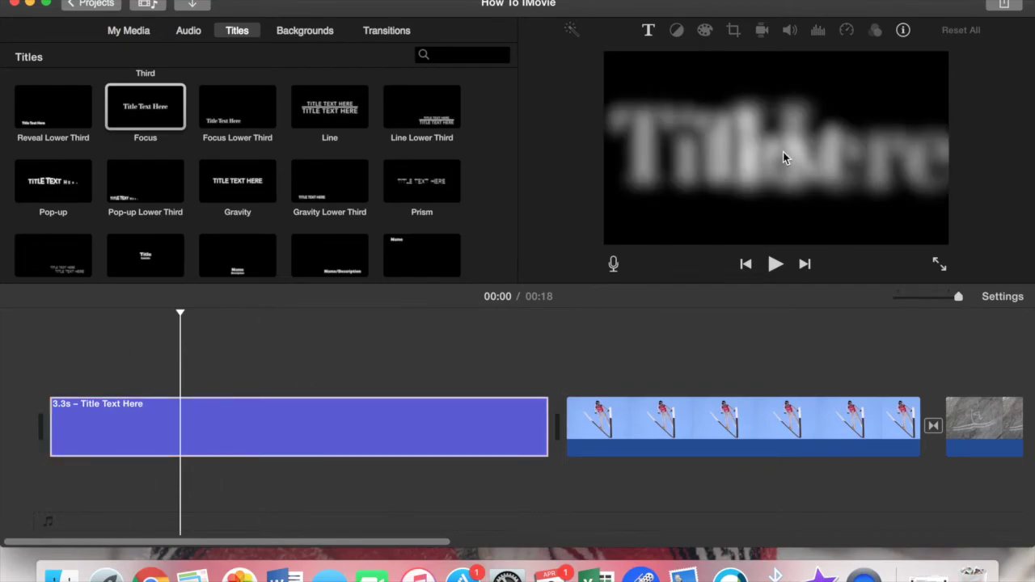
Replace the title's placeholder text with 'How to Imovie'.
click(118, 409)
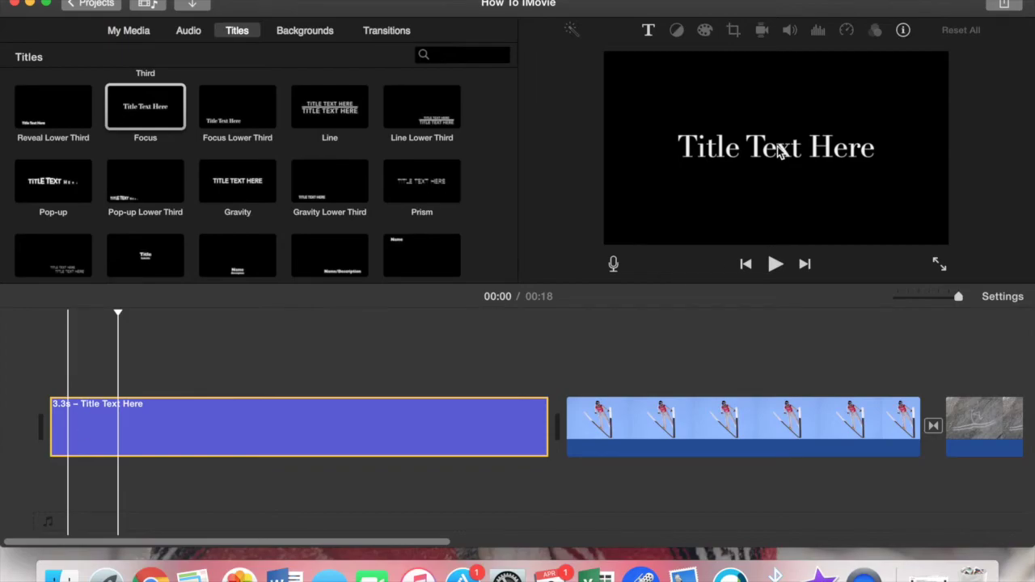
click(68, 426)
click(779, 152)
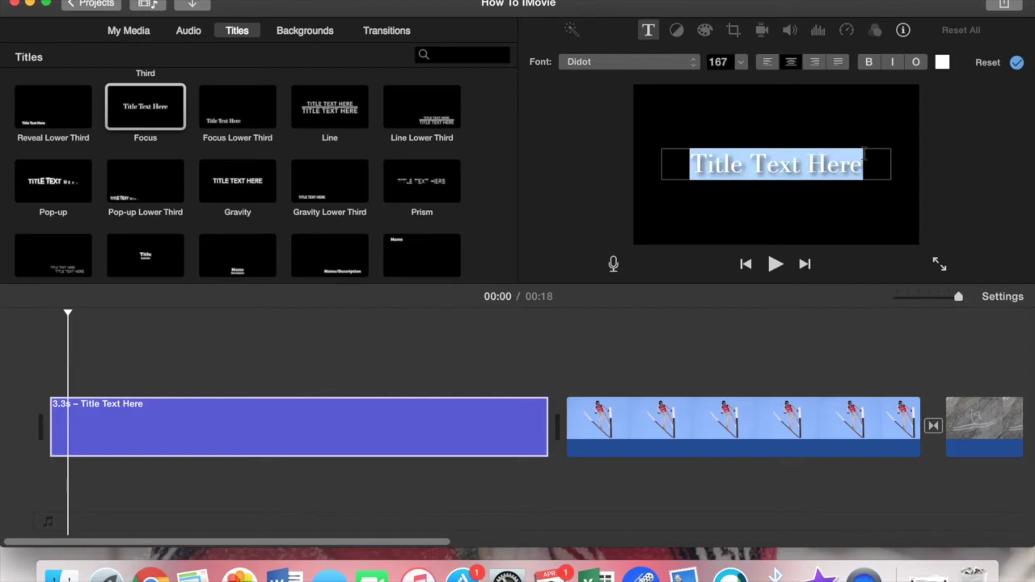
text(Ho)
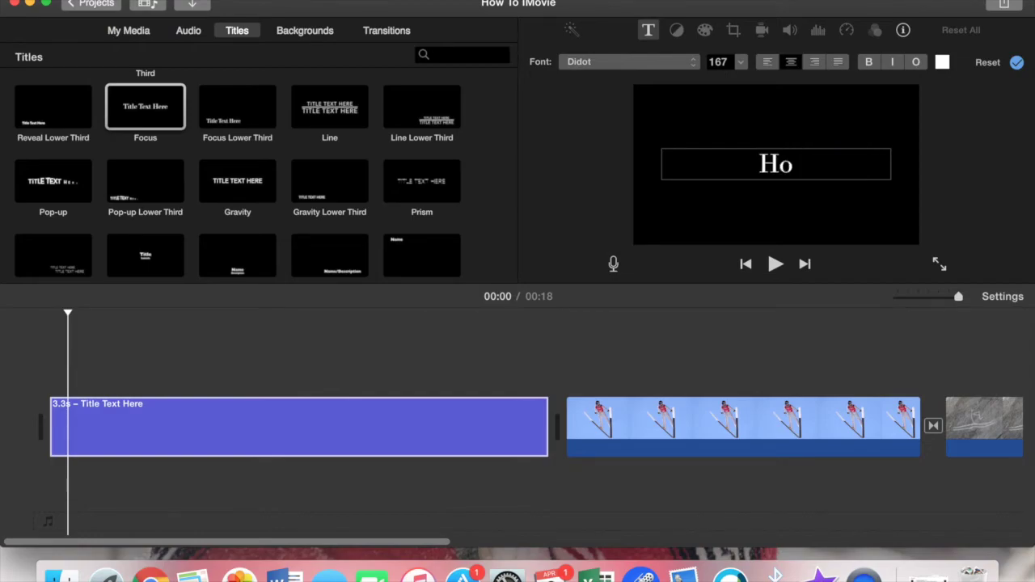
text(w to Imovie)
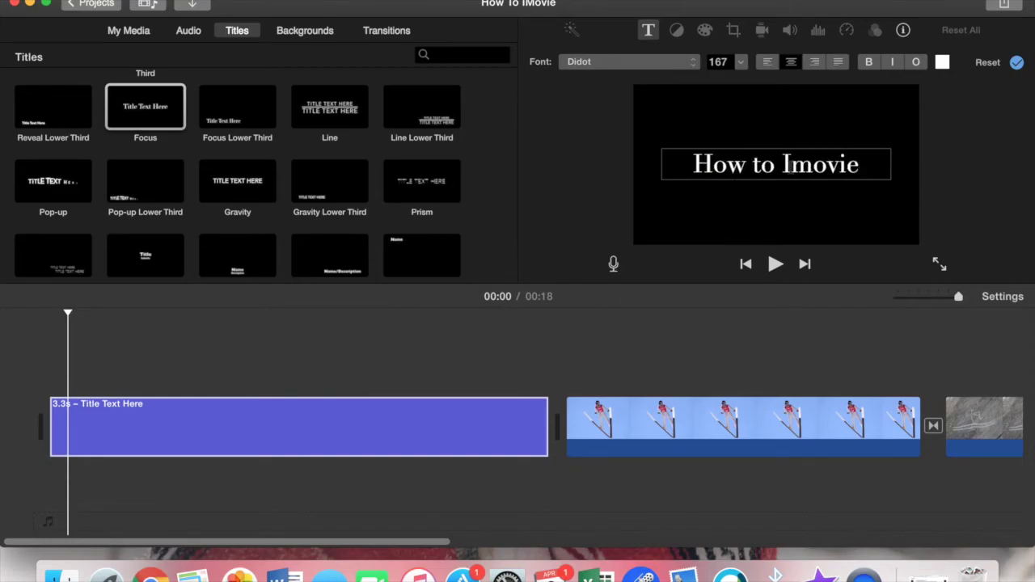
Fix the capitalisation so the title reads 'How to iMovie', then play the project.
click(789, 168)
key(BackSpace)
text(i)
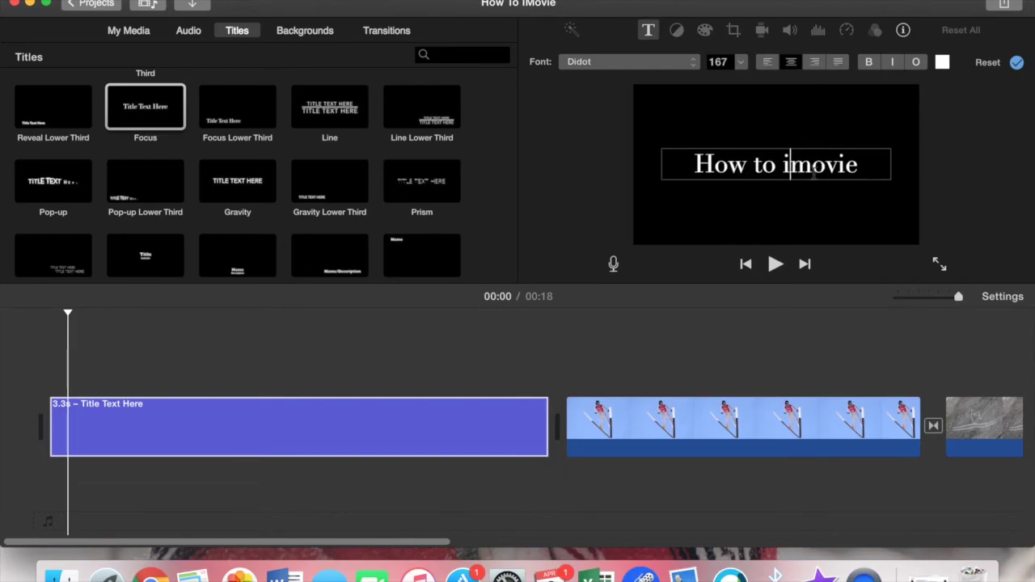
click(807, 166)
key(BackSpace)
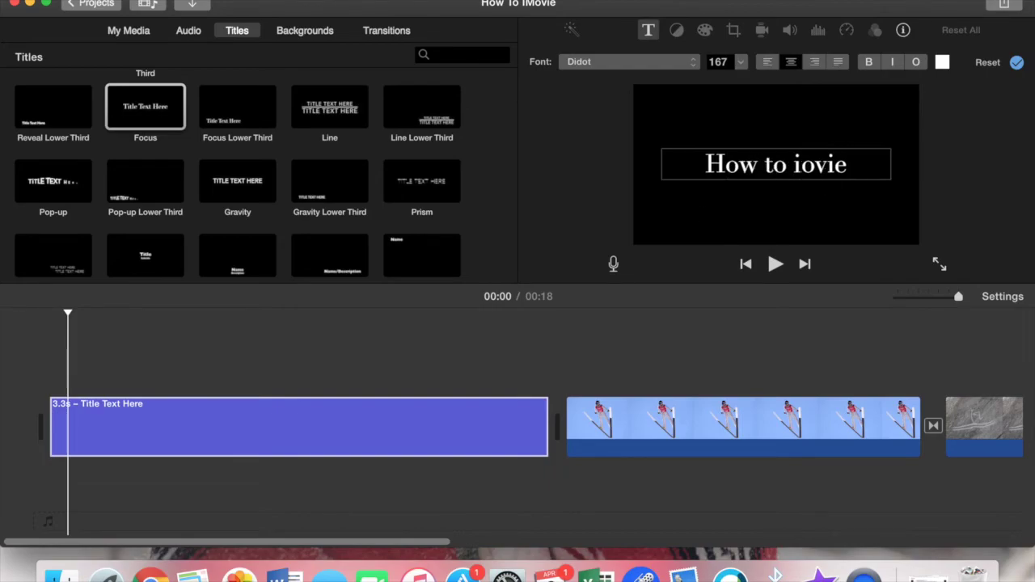
text(M)
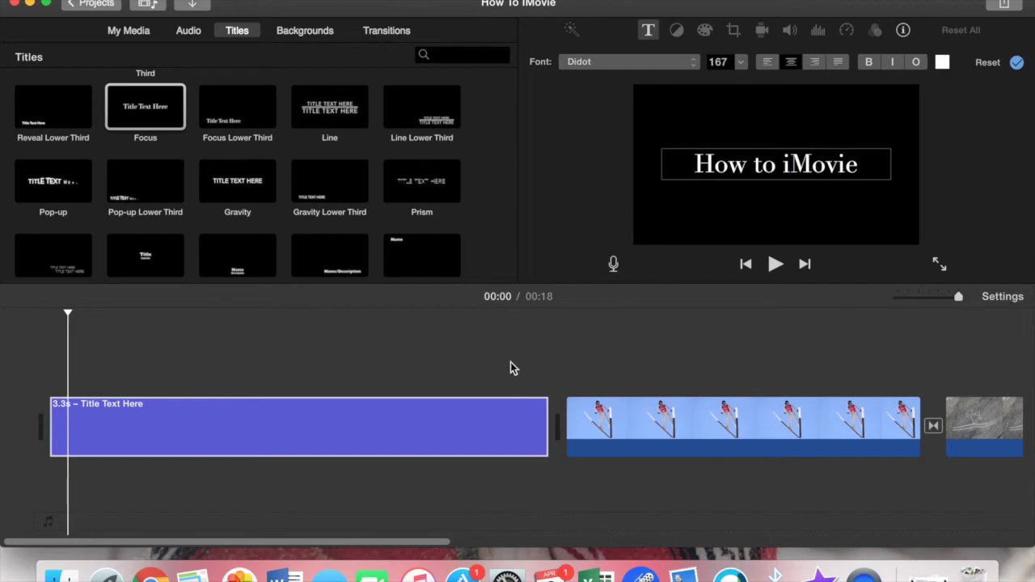
click(34, 358)
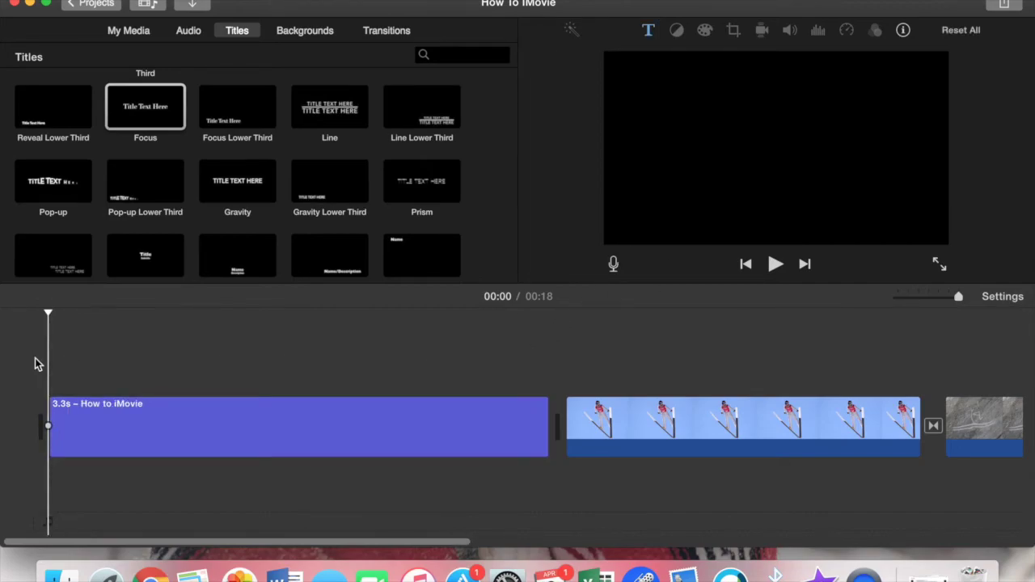
key(space)
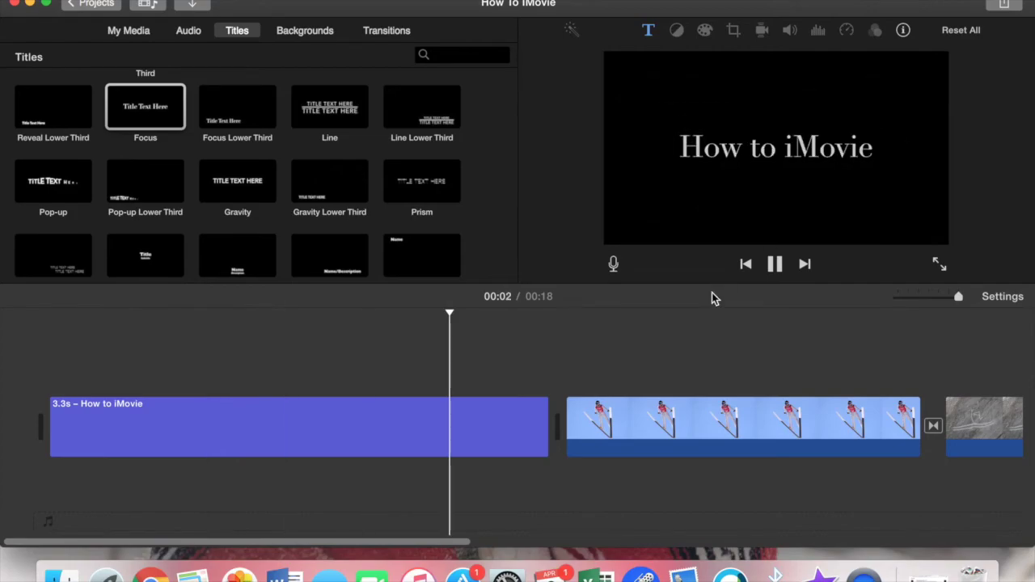
Stop the preview at 00:08 and switch the browser back to My Media.
scroll(743, 417, right, 10)
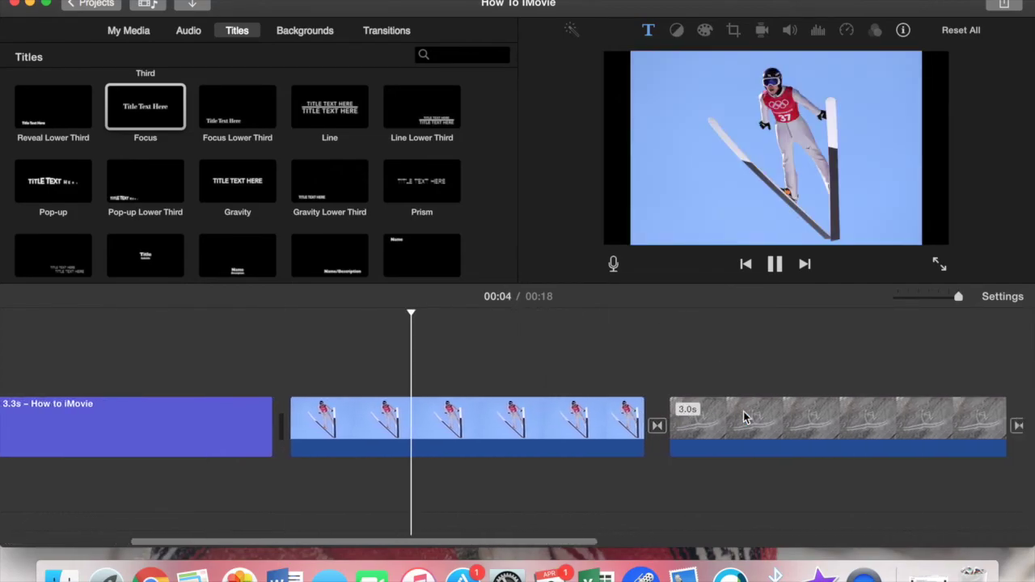
scroll(743, 414, right, 6)
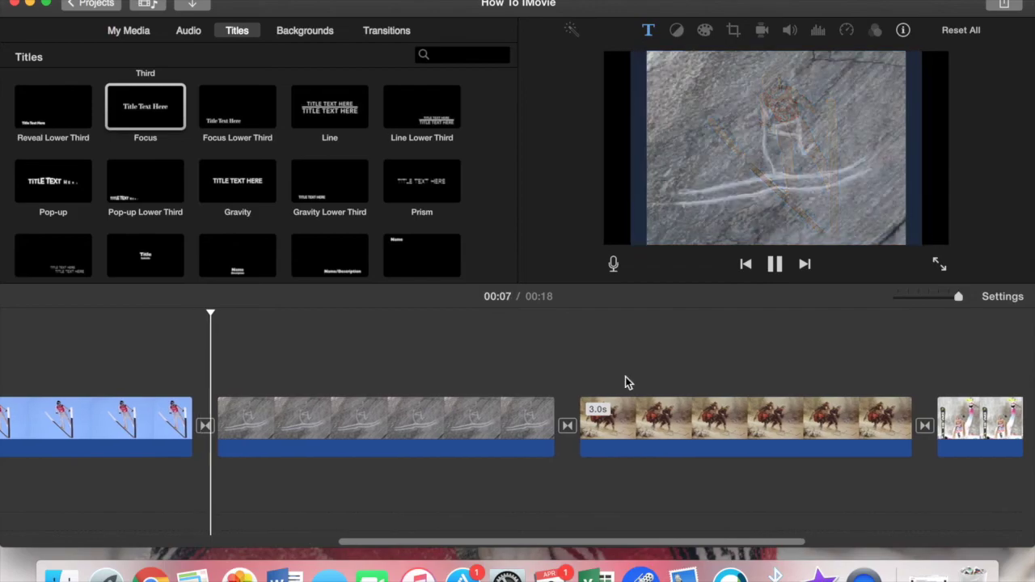
click(486, 366)
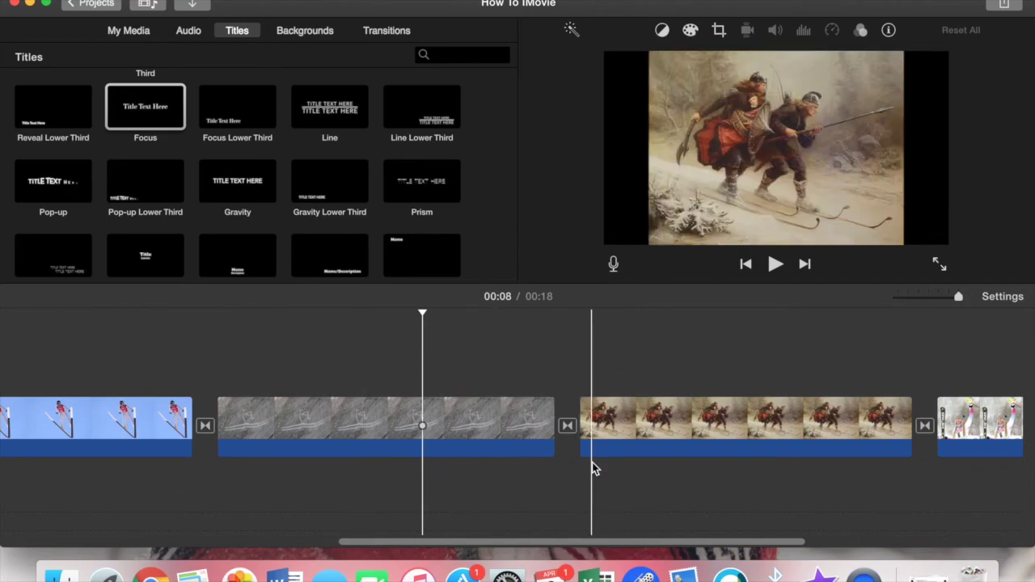
scroll(592, 467, right, 10)
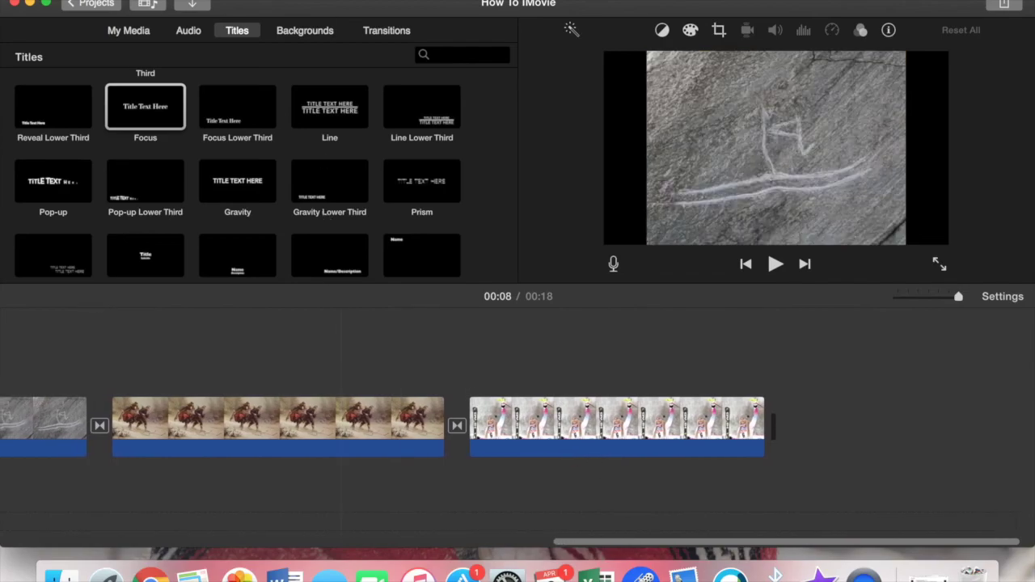
click(129, 31)
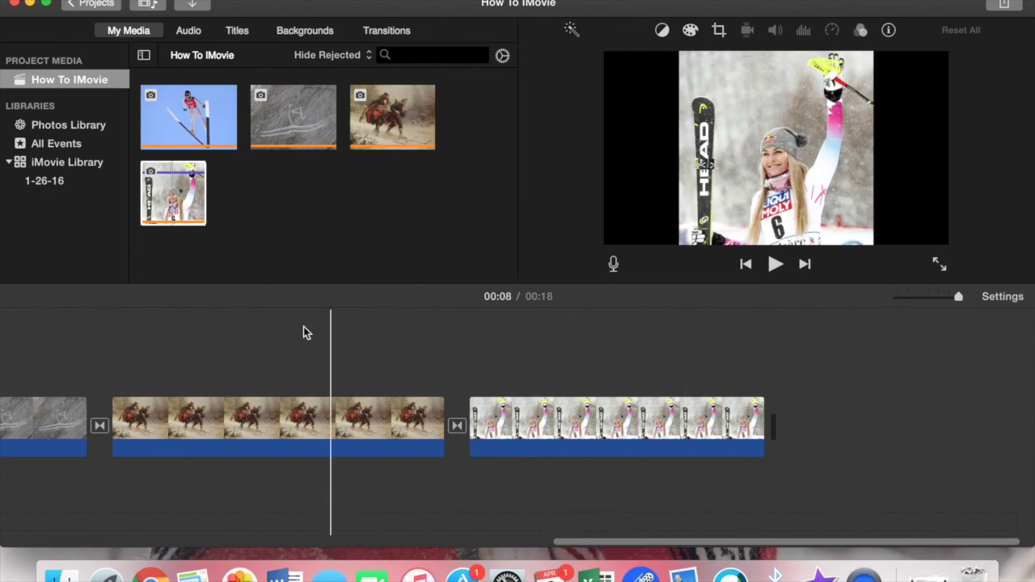
scroll(321, 358, left, 5)
scroll(322, 353, left, 18)
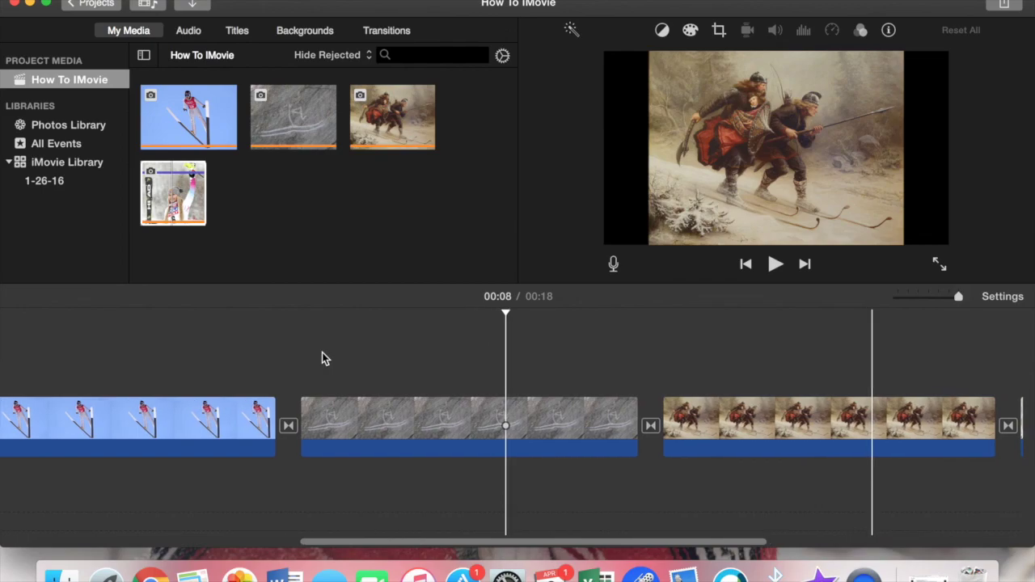
scroll(321, 353, left, 7)
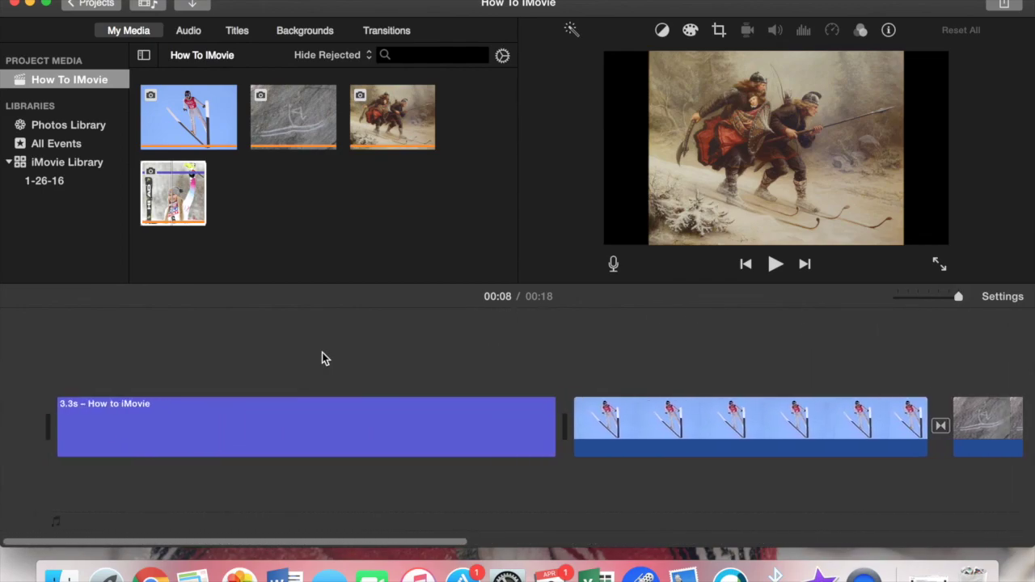
scroll(402, 355, right, 6)
scroll(571, 377, right, 9)
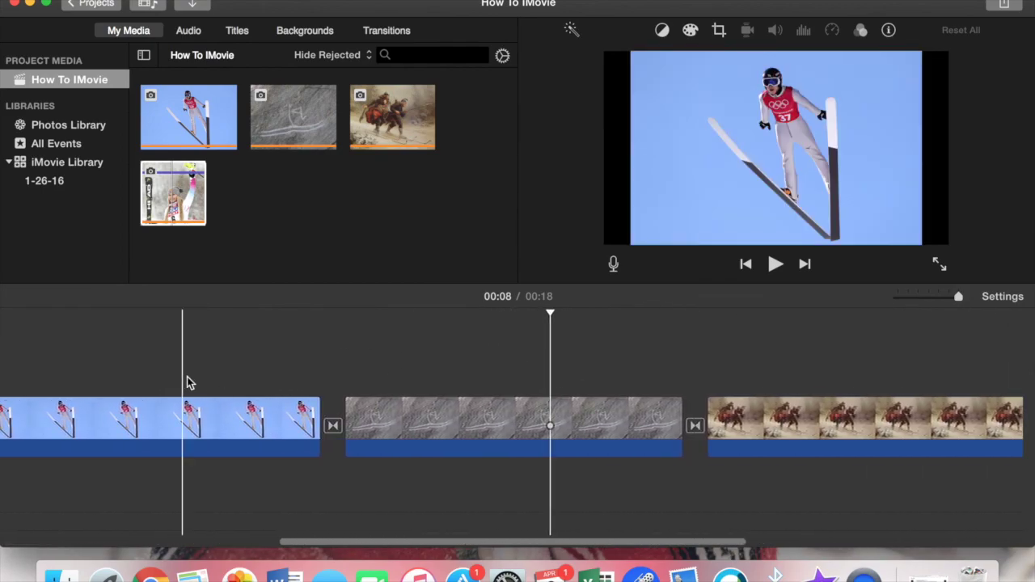
scroll(449, 408, left, 13)
scroll(451, 407, left, 1)
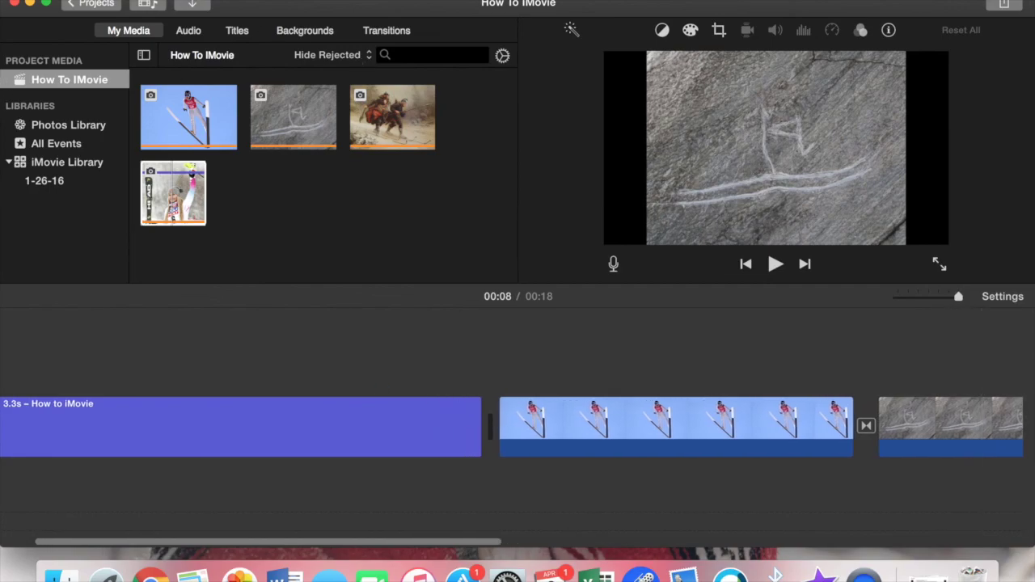